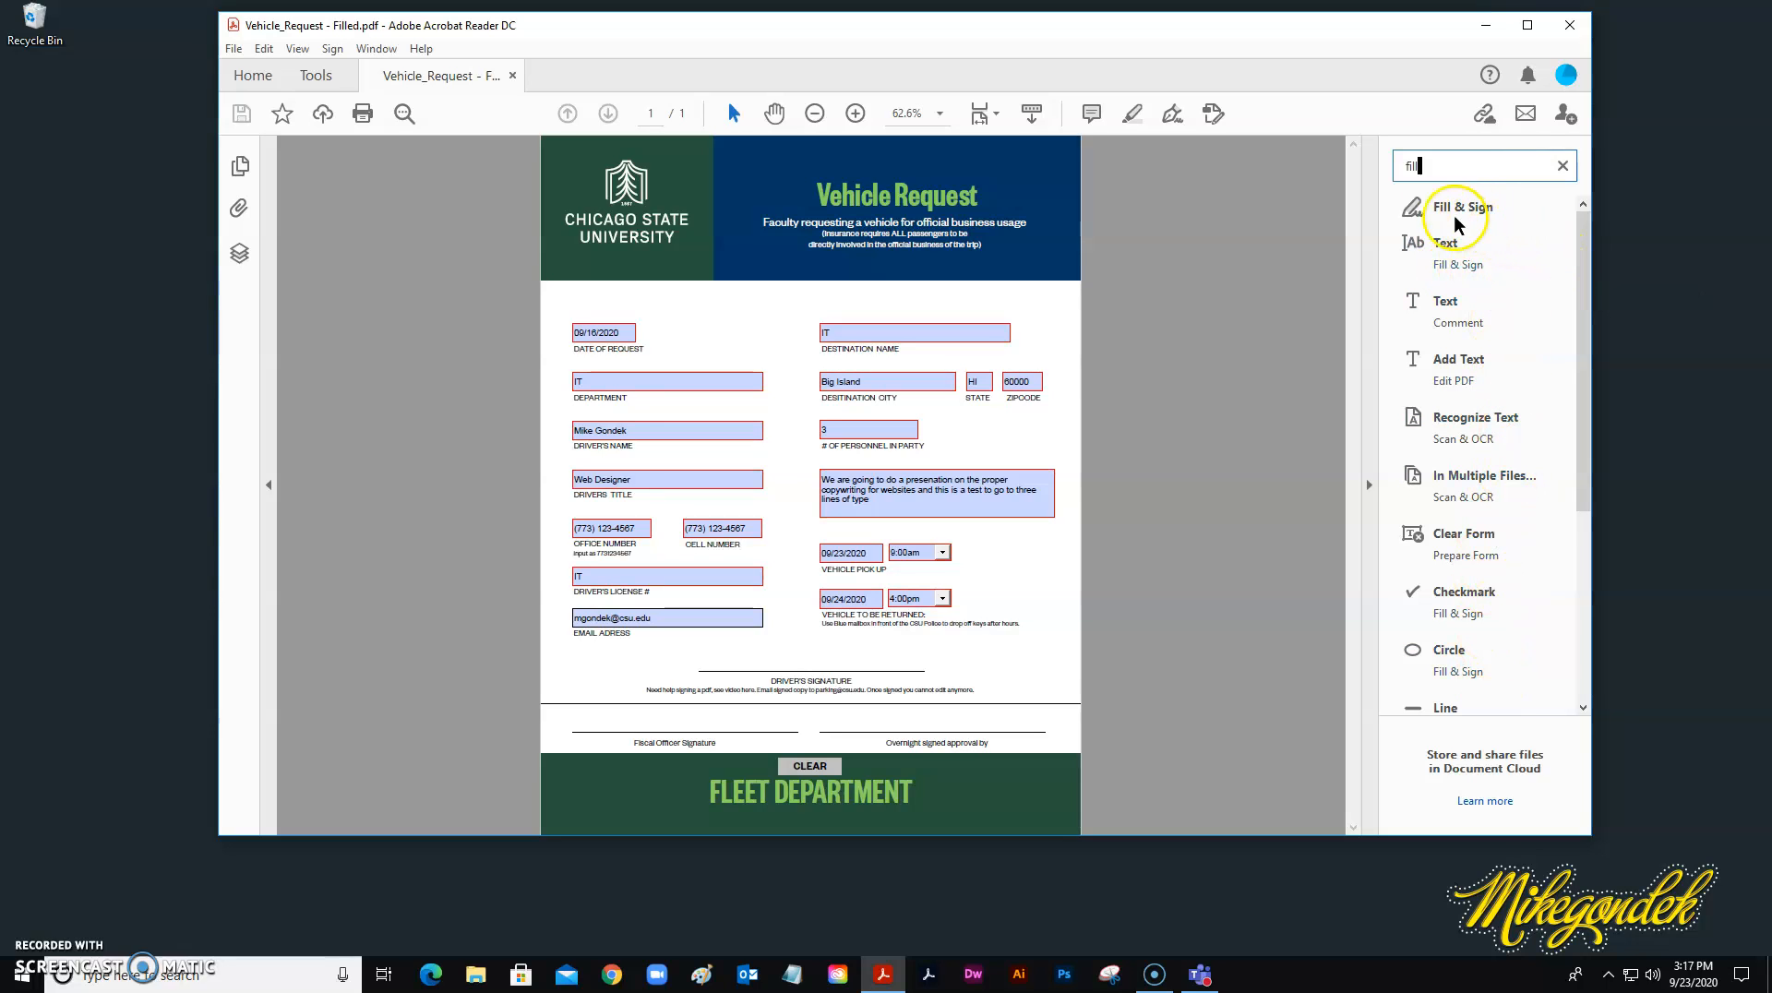
# Launch the Fill & Sign tool and choose to fill and sign the Vehicle Request form yourself.
pyautogui.click(1418, 211)
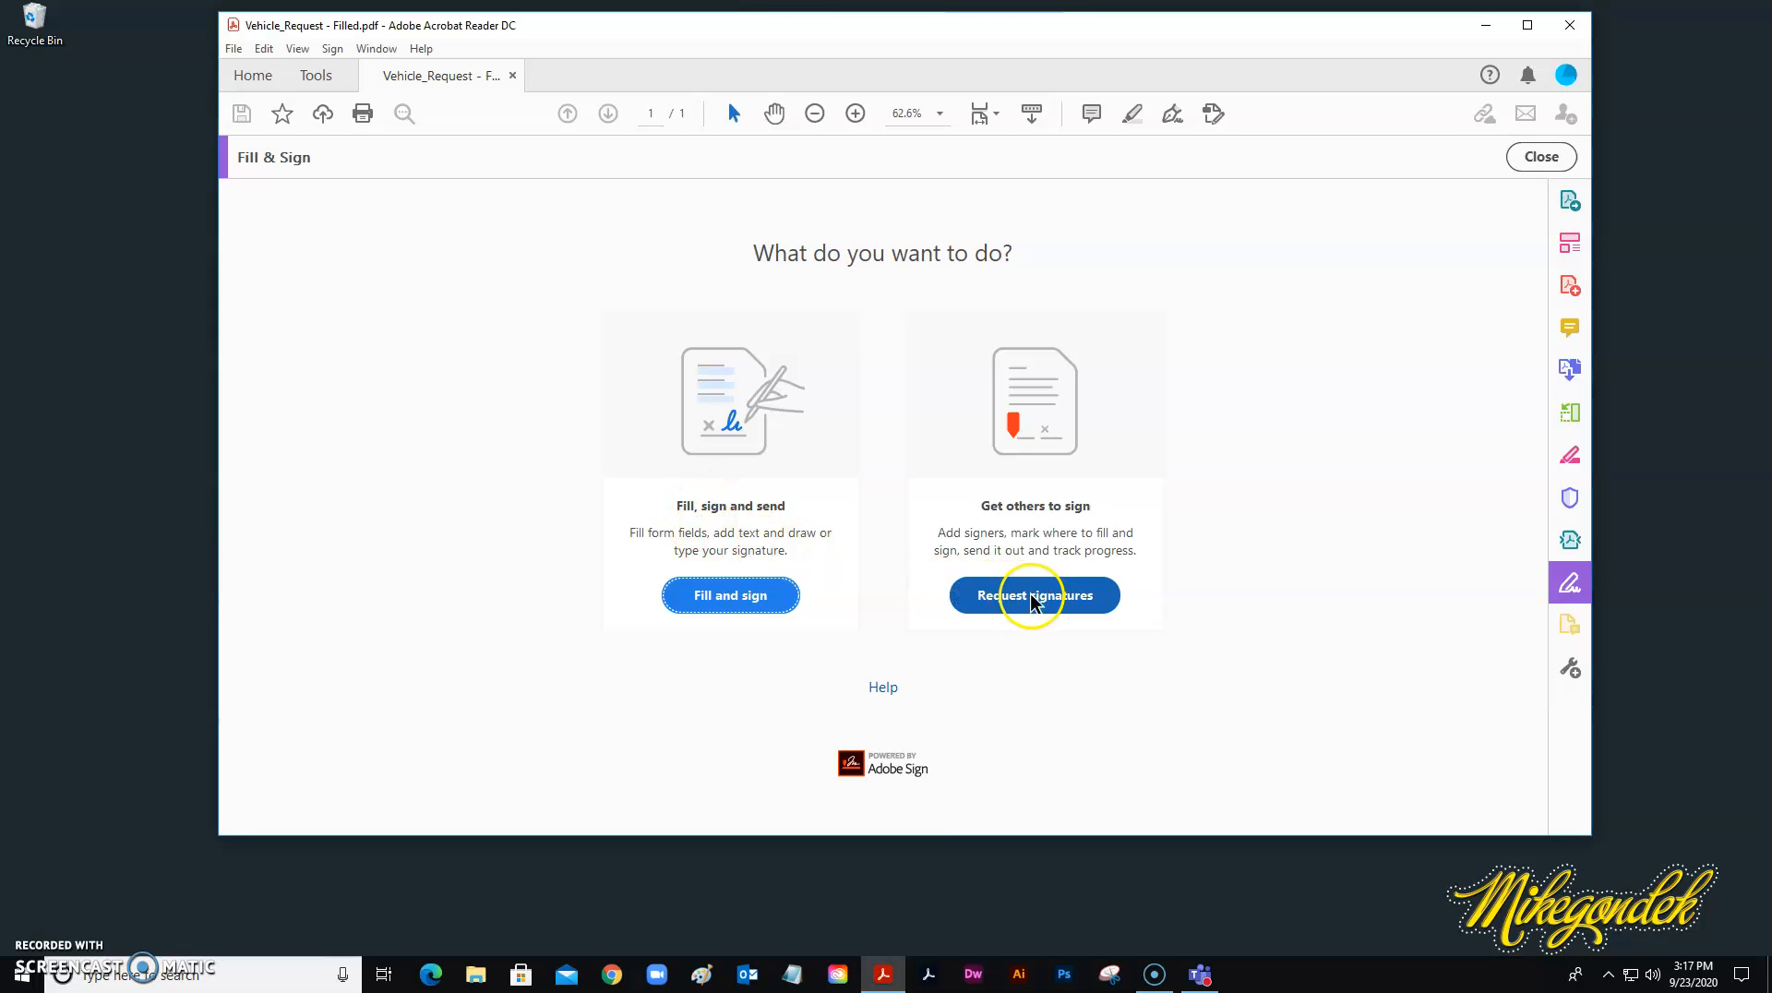
pyautogui.click(711, 600)
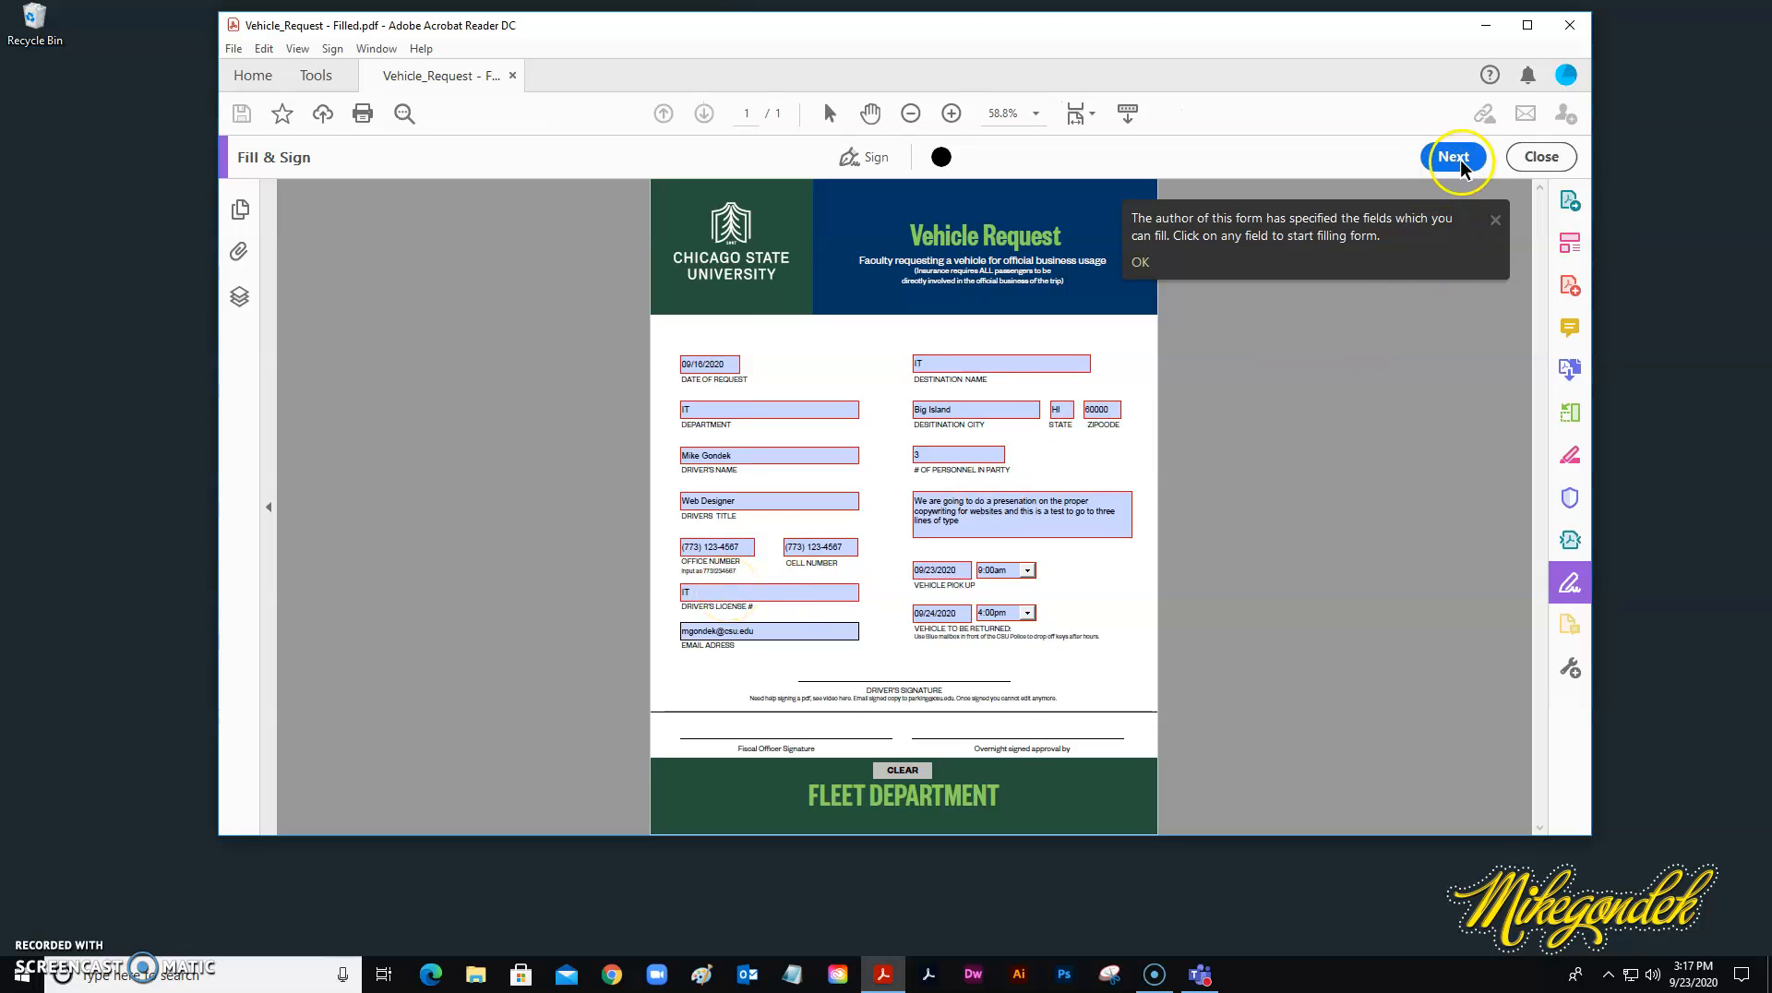
# Delete the previously saved signature and start adding a new one.
pyautogui.click(850, 160)
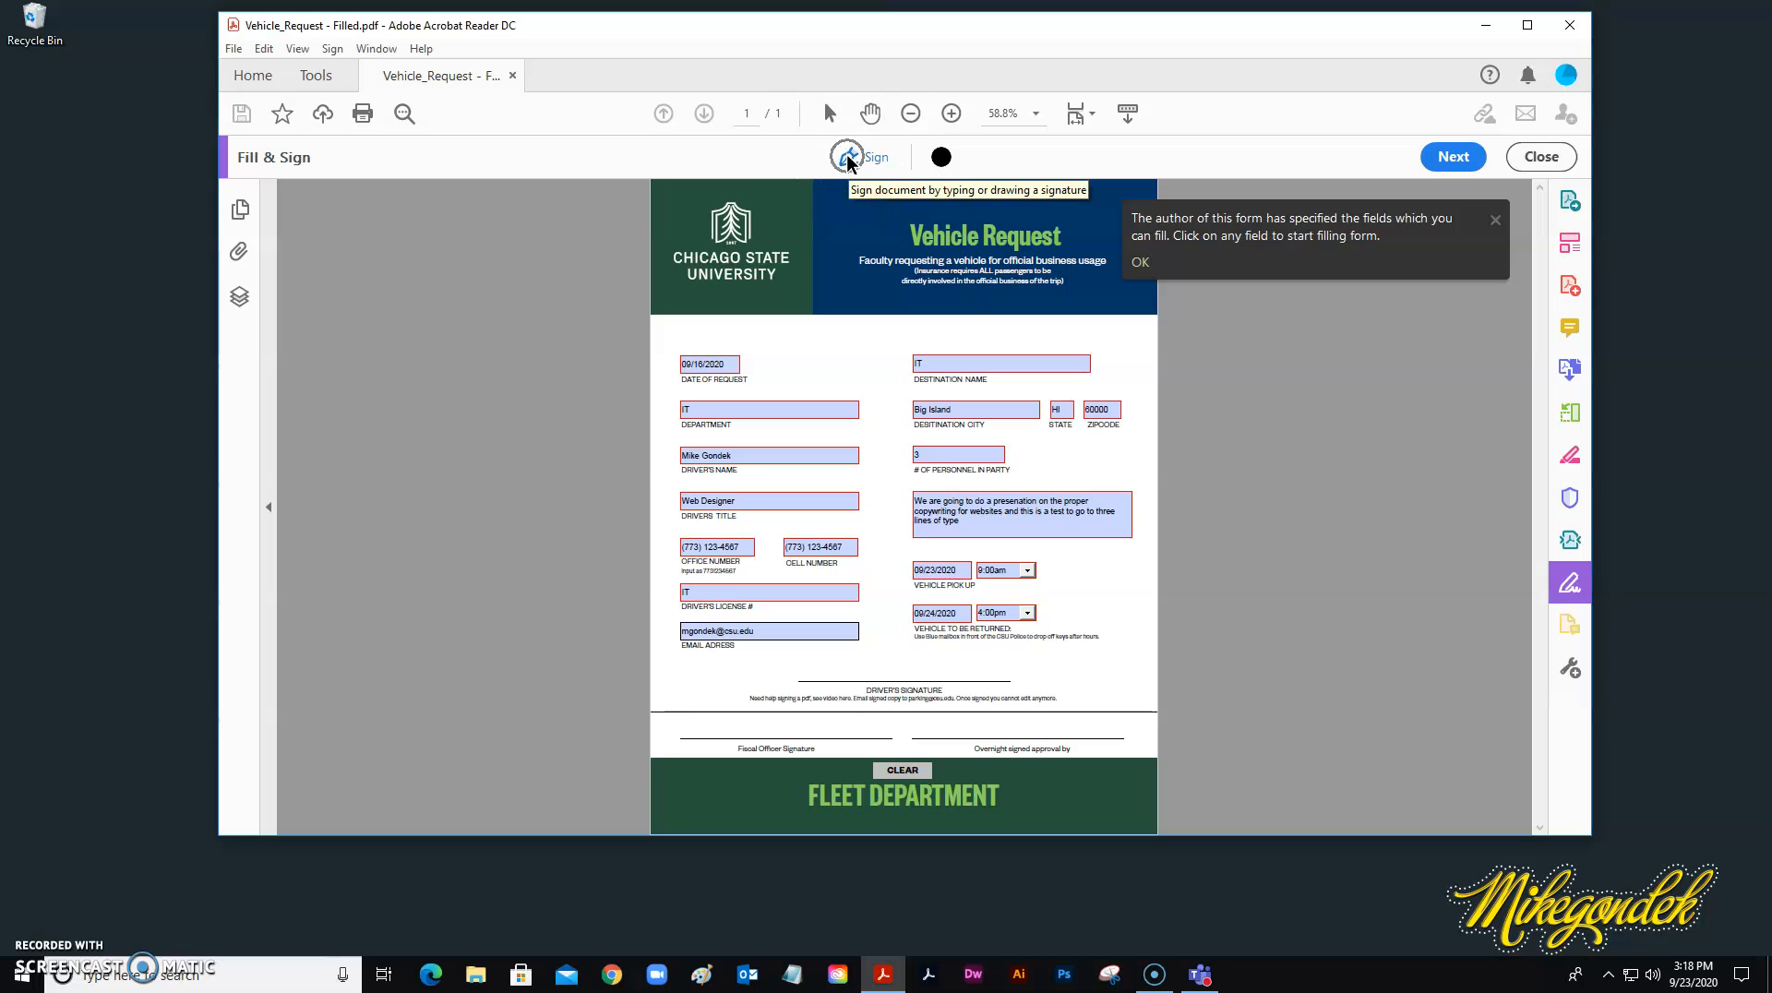
pyautogui.click(943, 213)
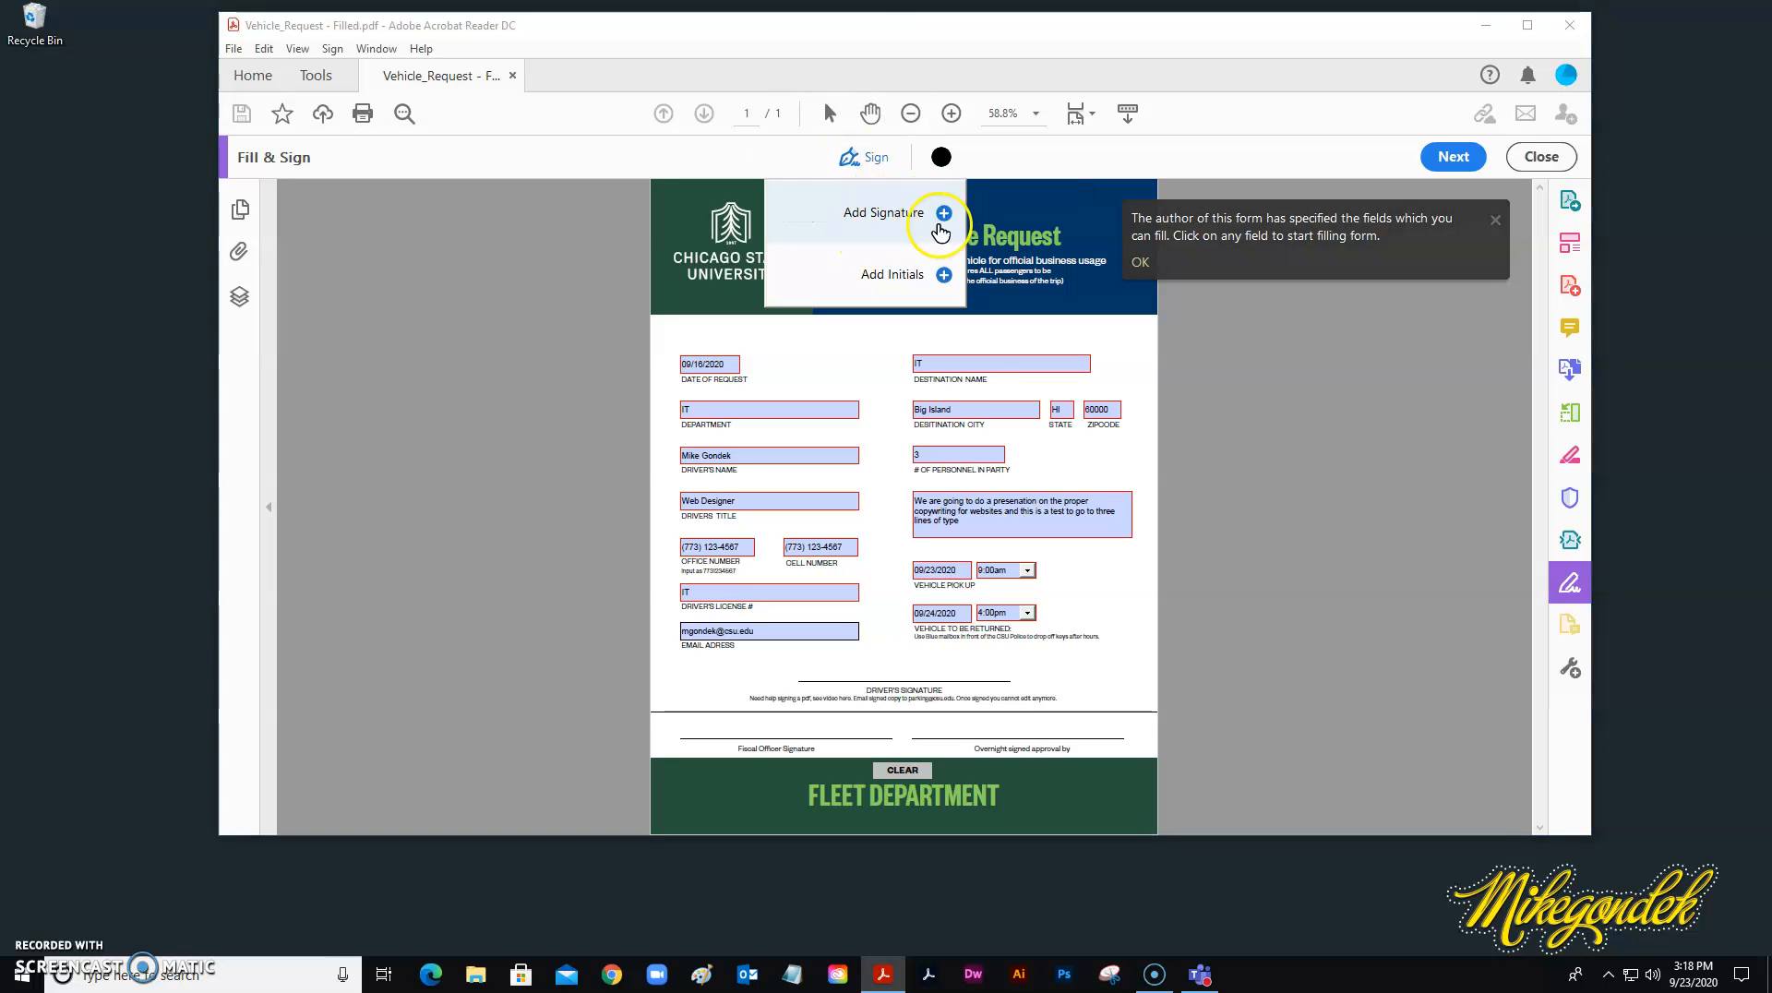
pyautogui.click(943, 213)
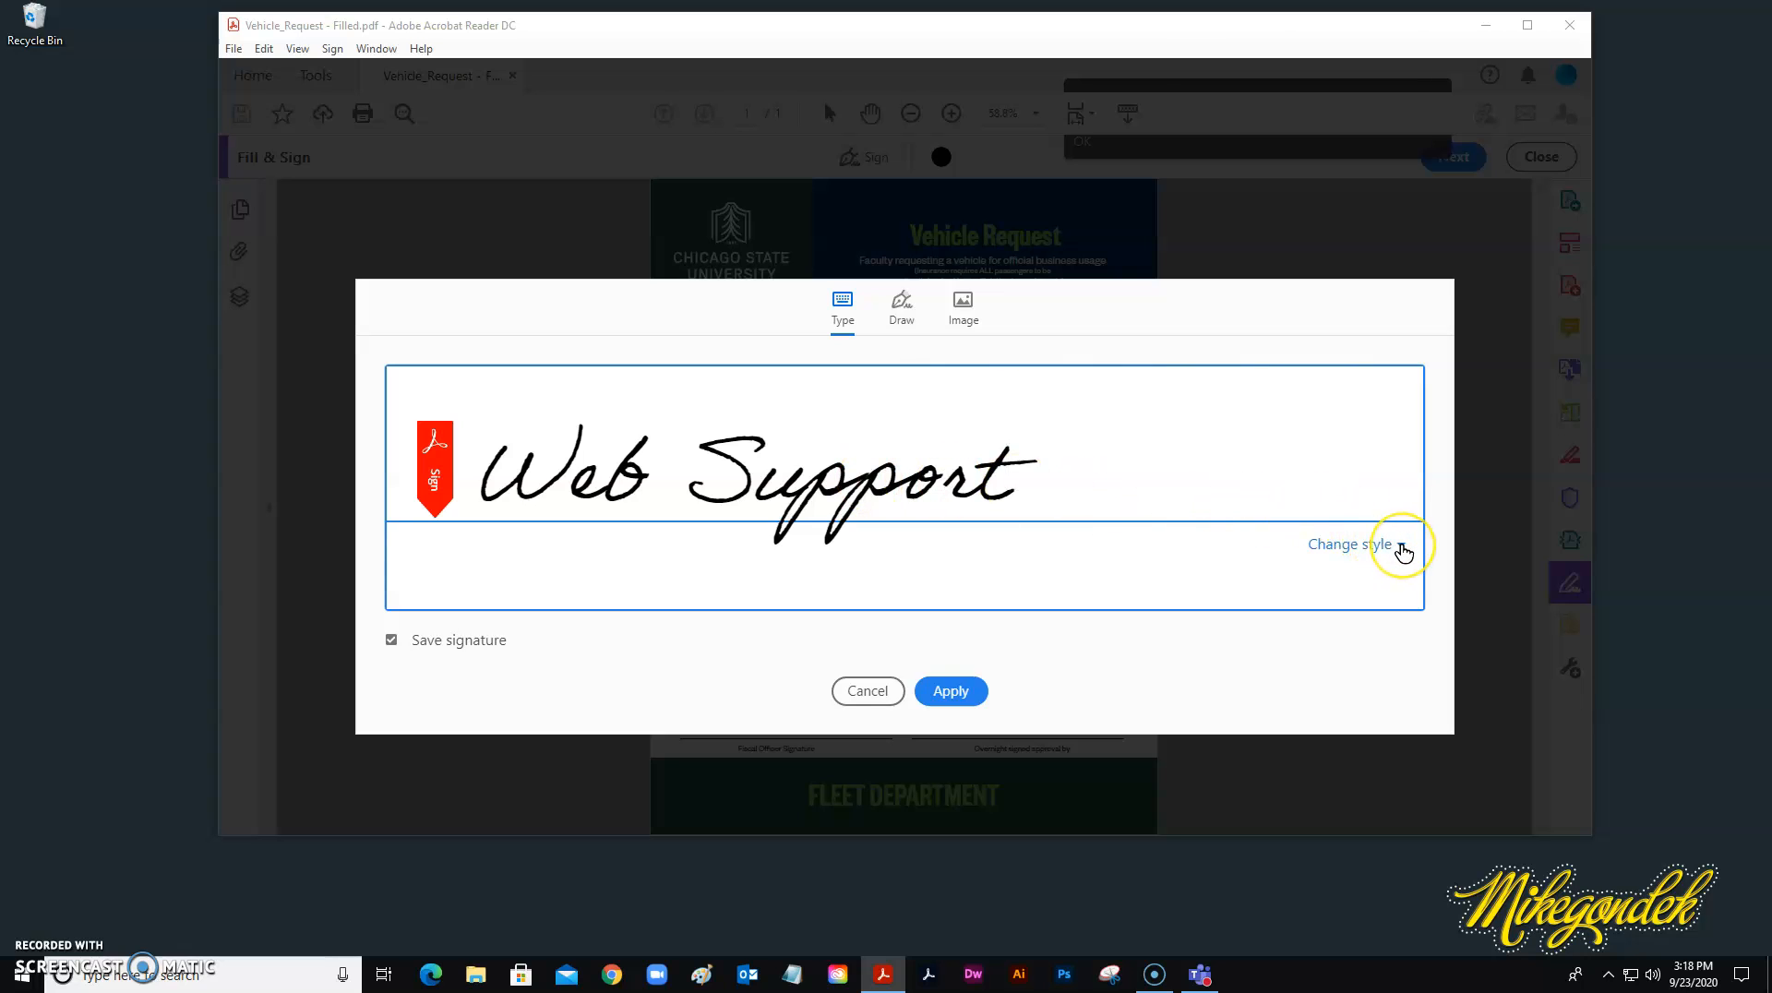
# Preview the typed signature styles, ending on the slanted cursive script style.
pyautogui.click(1401, 548)
pyautogui.click(1159, 554)
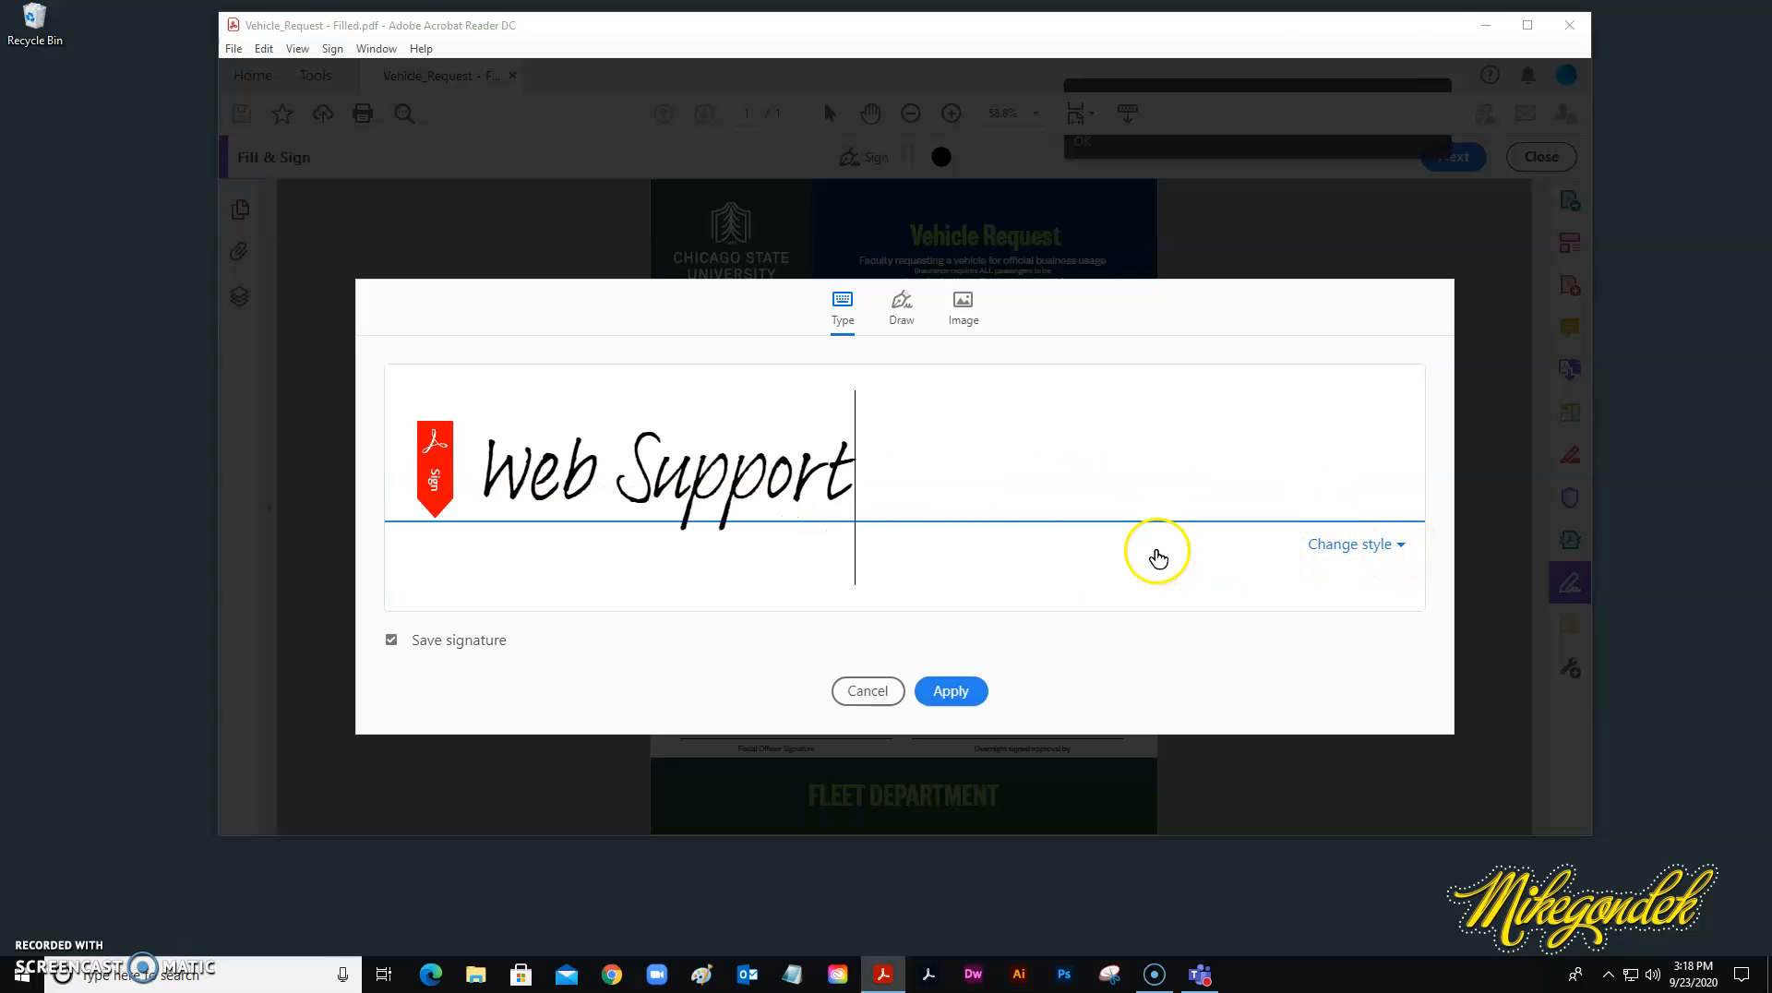
pyautogui.click(1380, 546)
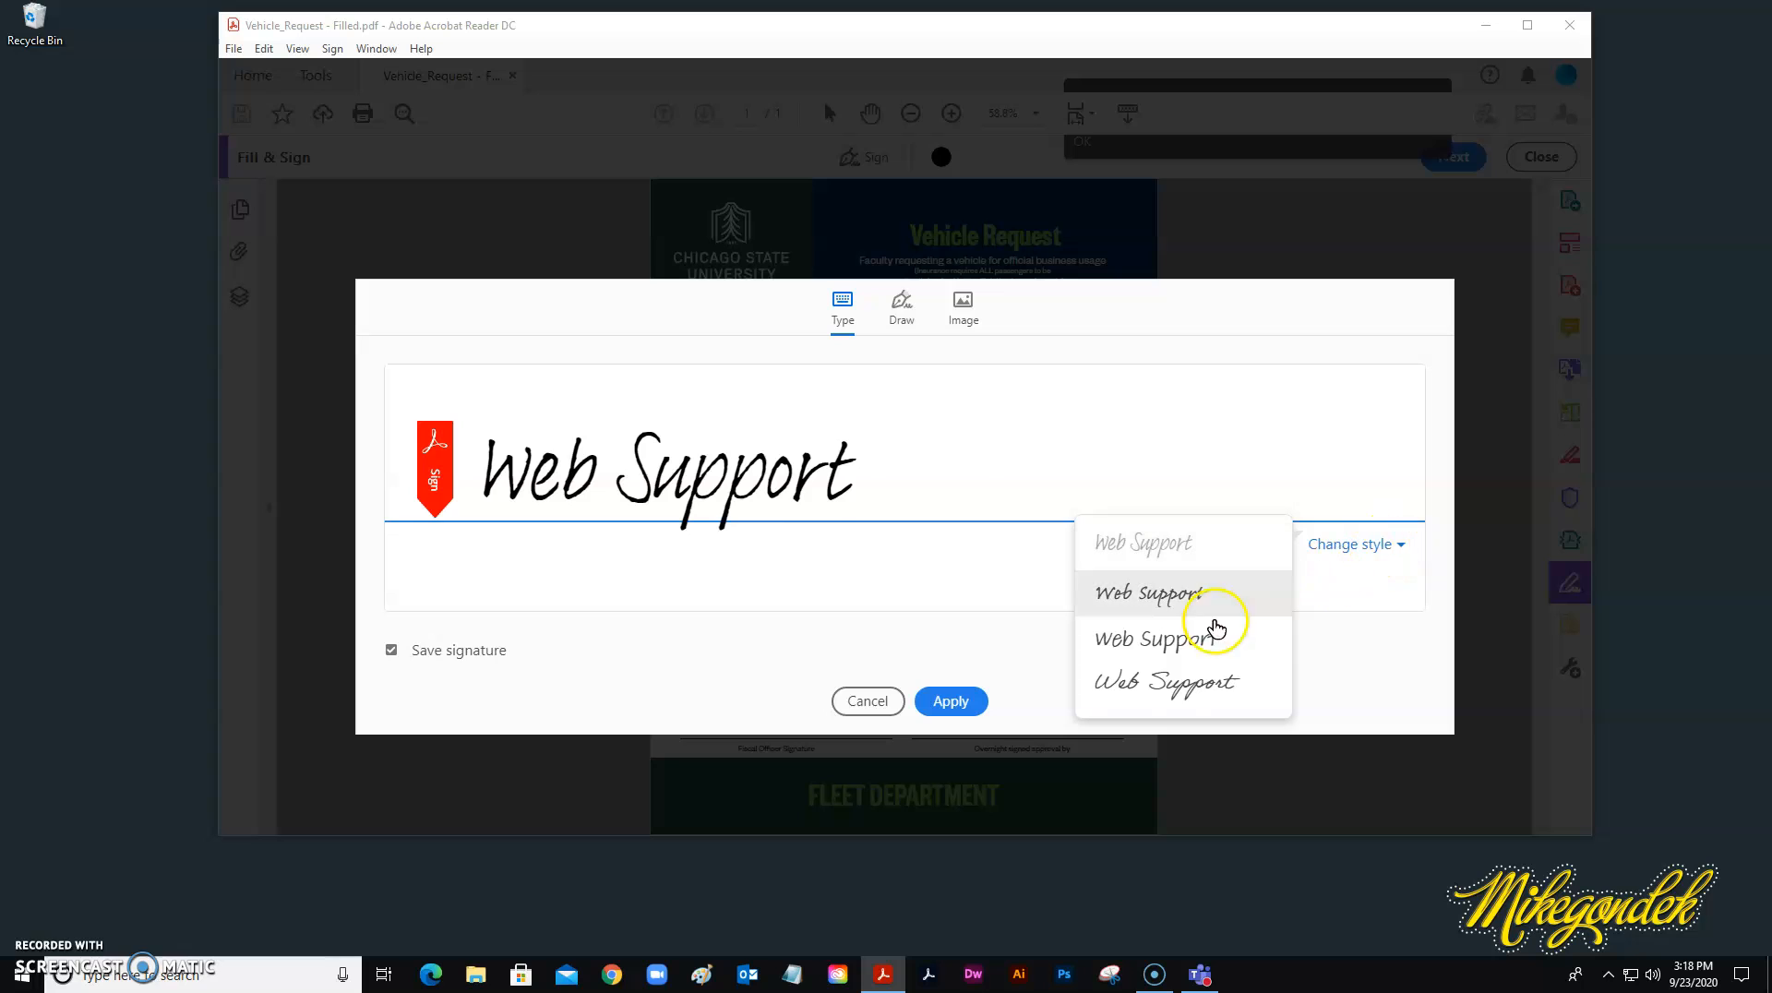
pyautogui.click(1156, 700)
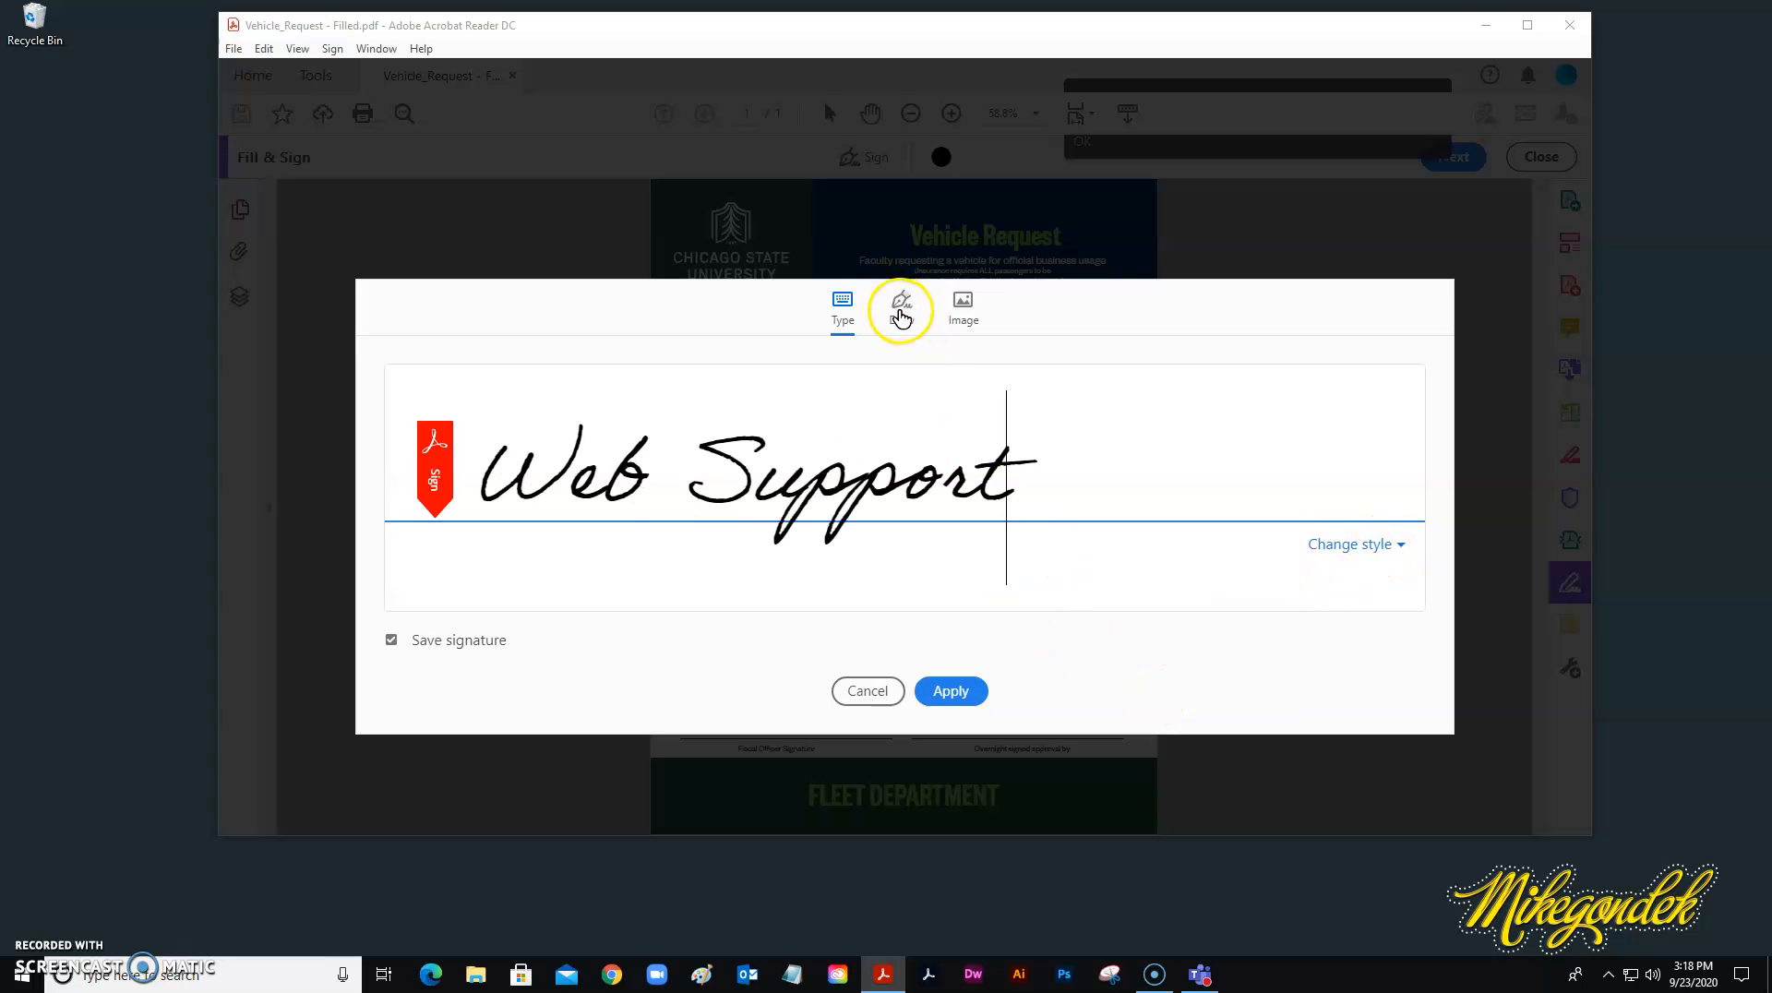
# Hand-draw 'Jane Doe' on the Draw canvas and apply the signature.
pyautogui.click(902, 319)
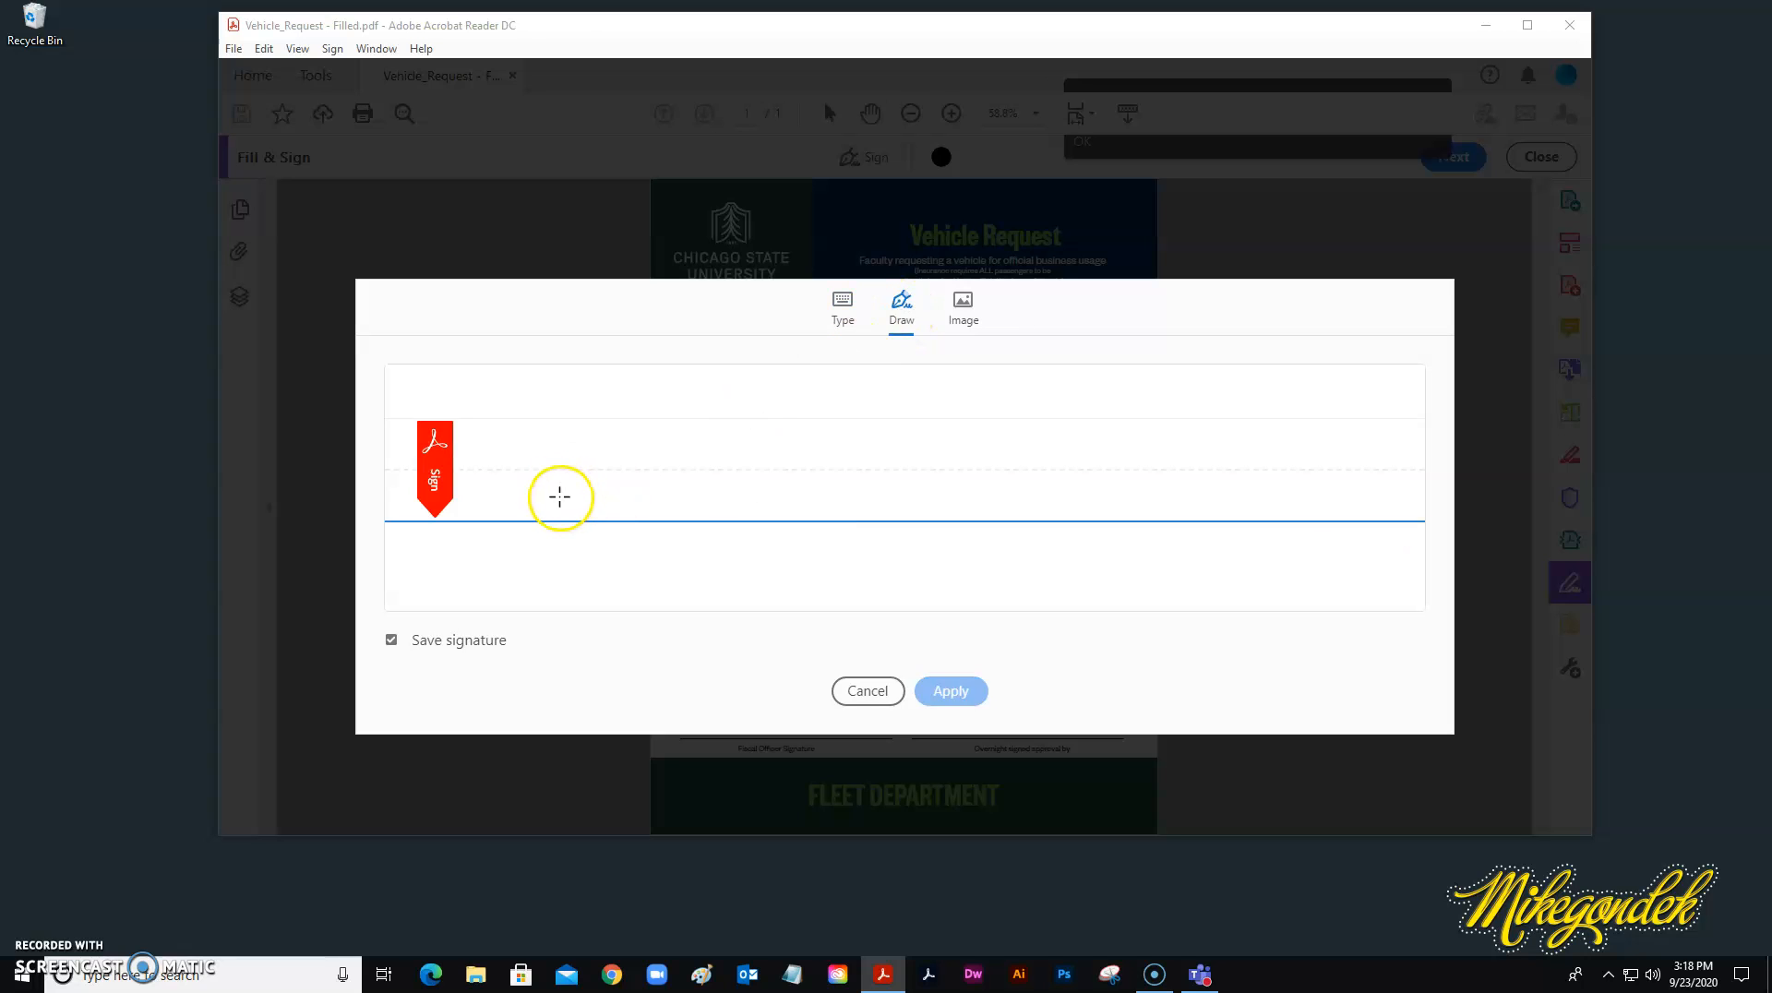
pyautogui.moveTo(588, 526)
pyautogui.mouseDown()
pyautogui.moveTo(588, 451)
pyautogui.moveTo(580, 563)
pyautogui.moveTo(645, 478)
pyautogui.moveTo(673, 523)
pyautogui.moveTo(708, 503)
pyautogui.moveTo(748, 521)
pyautogui.moveTo(804, 507)
pyautogui.mouseUp()
pyautogui.moveTo(882, 420)
pyautogui.mouseDown()
pyautogui.moveTo(881, 486)
pyautogui.moveTo(880, 432)
pyautogui.moveTo(950, 475)
pyautogui.moveTo(879, 514)
pyautogui.mouseUp()
pyautogui.moveTo(992, 476)
pyautogui.mouseDown()
pyautogui.moveTo(979, 517)
pyautogui.moveTo(1002, 477)
pyautogui.moveTo(1040, 471)
pyautogui.moveTo(1090, 500)
pyautogui.mouseUp()
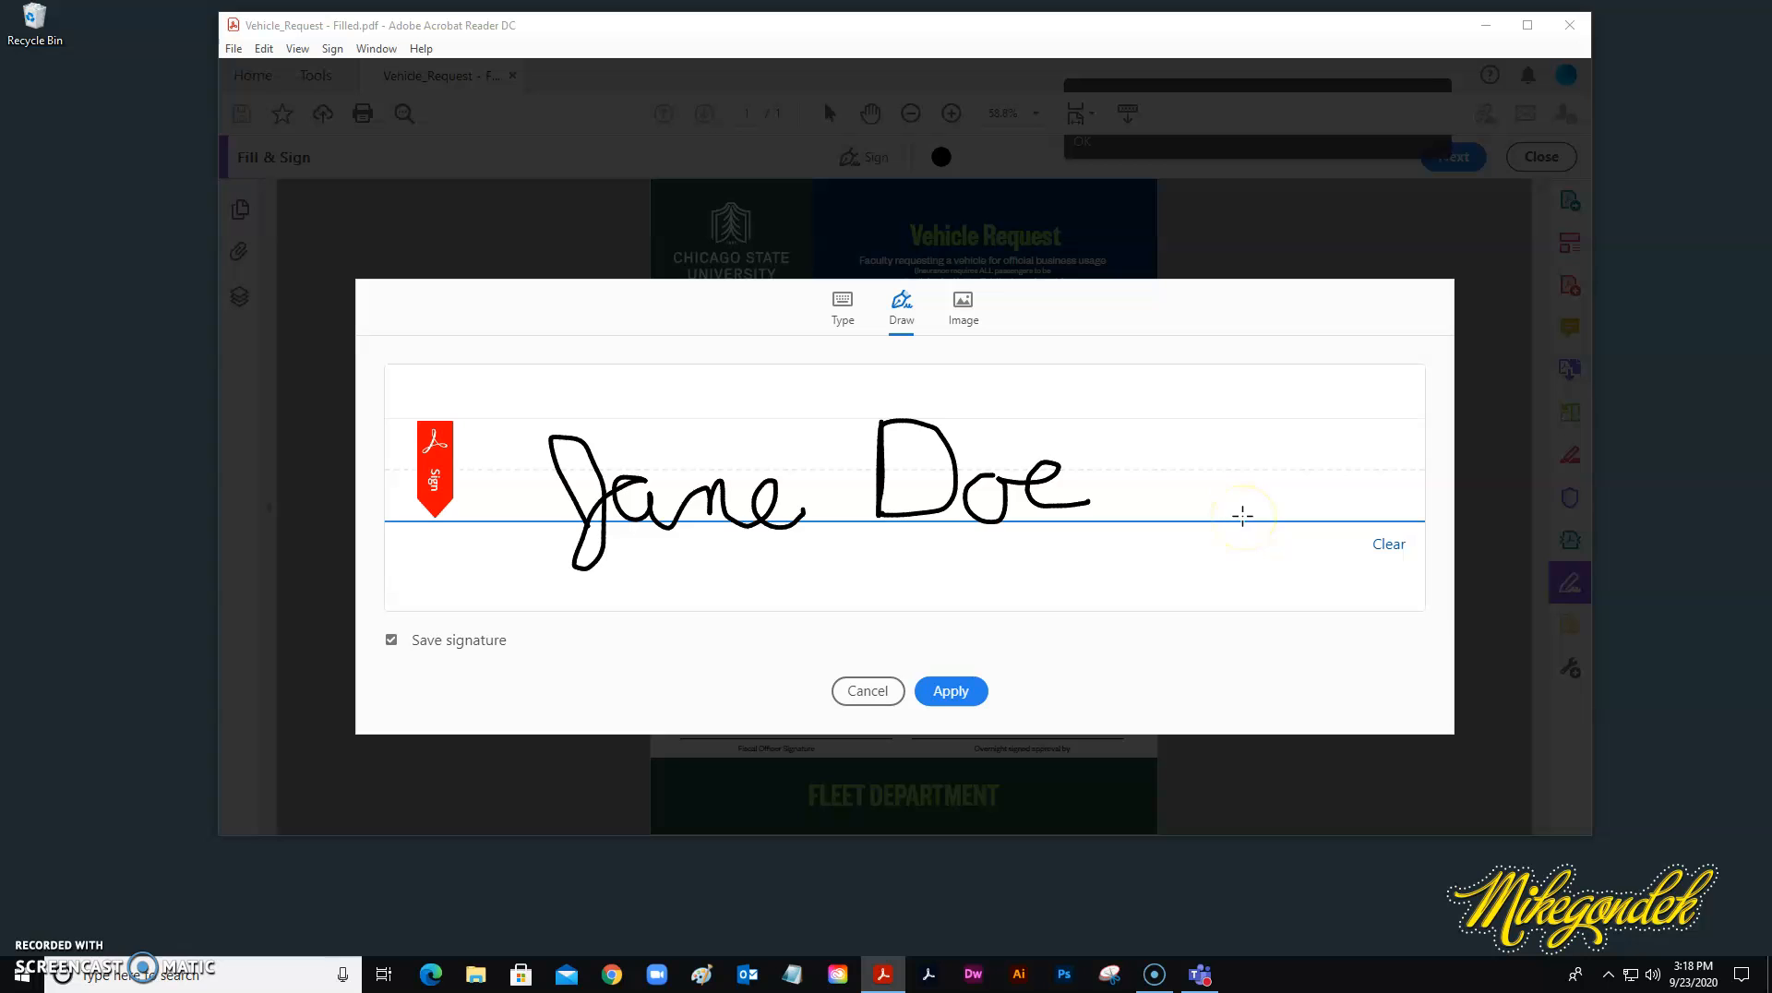
pyautogui.click(951, 692)
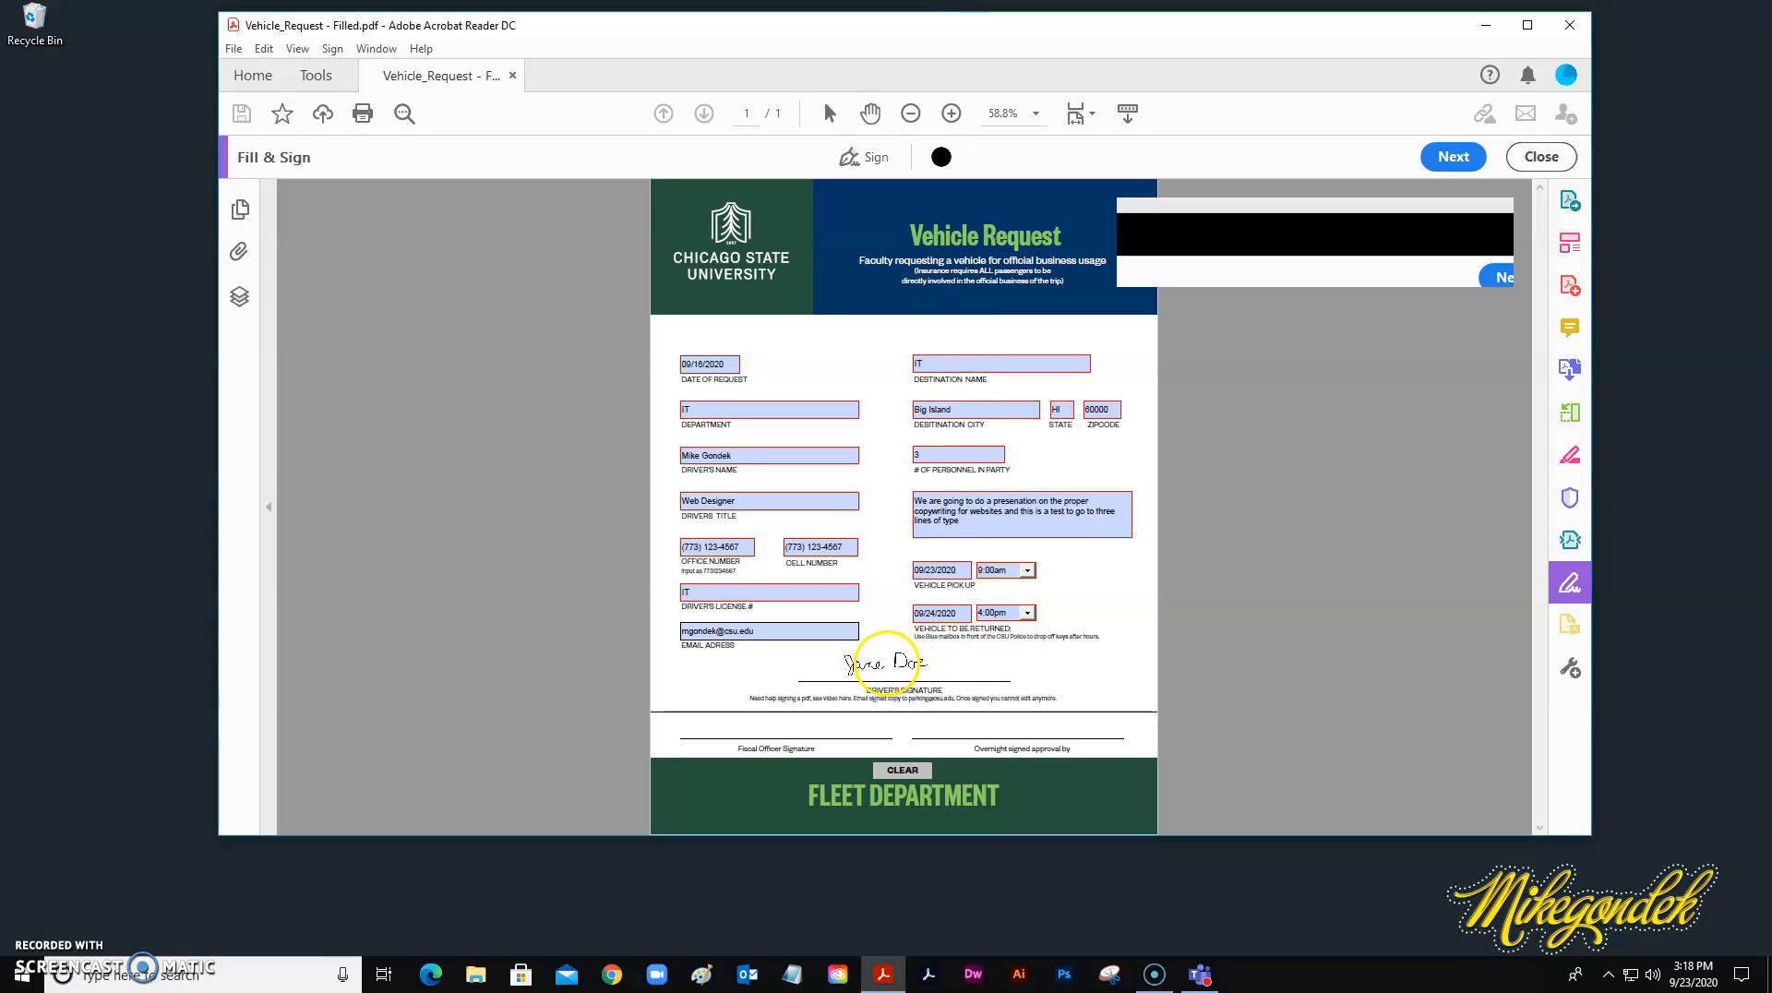
# Drop the Jane Doe signature on the driver's signature line and stretch it across the line.
pyautogui.click(930, 681)
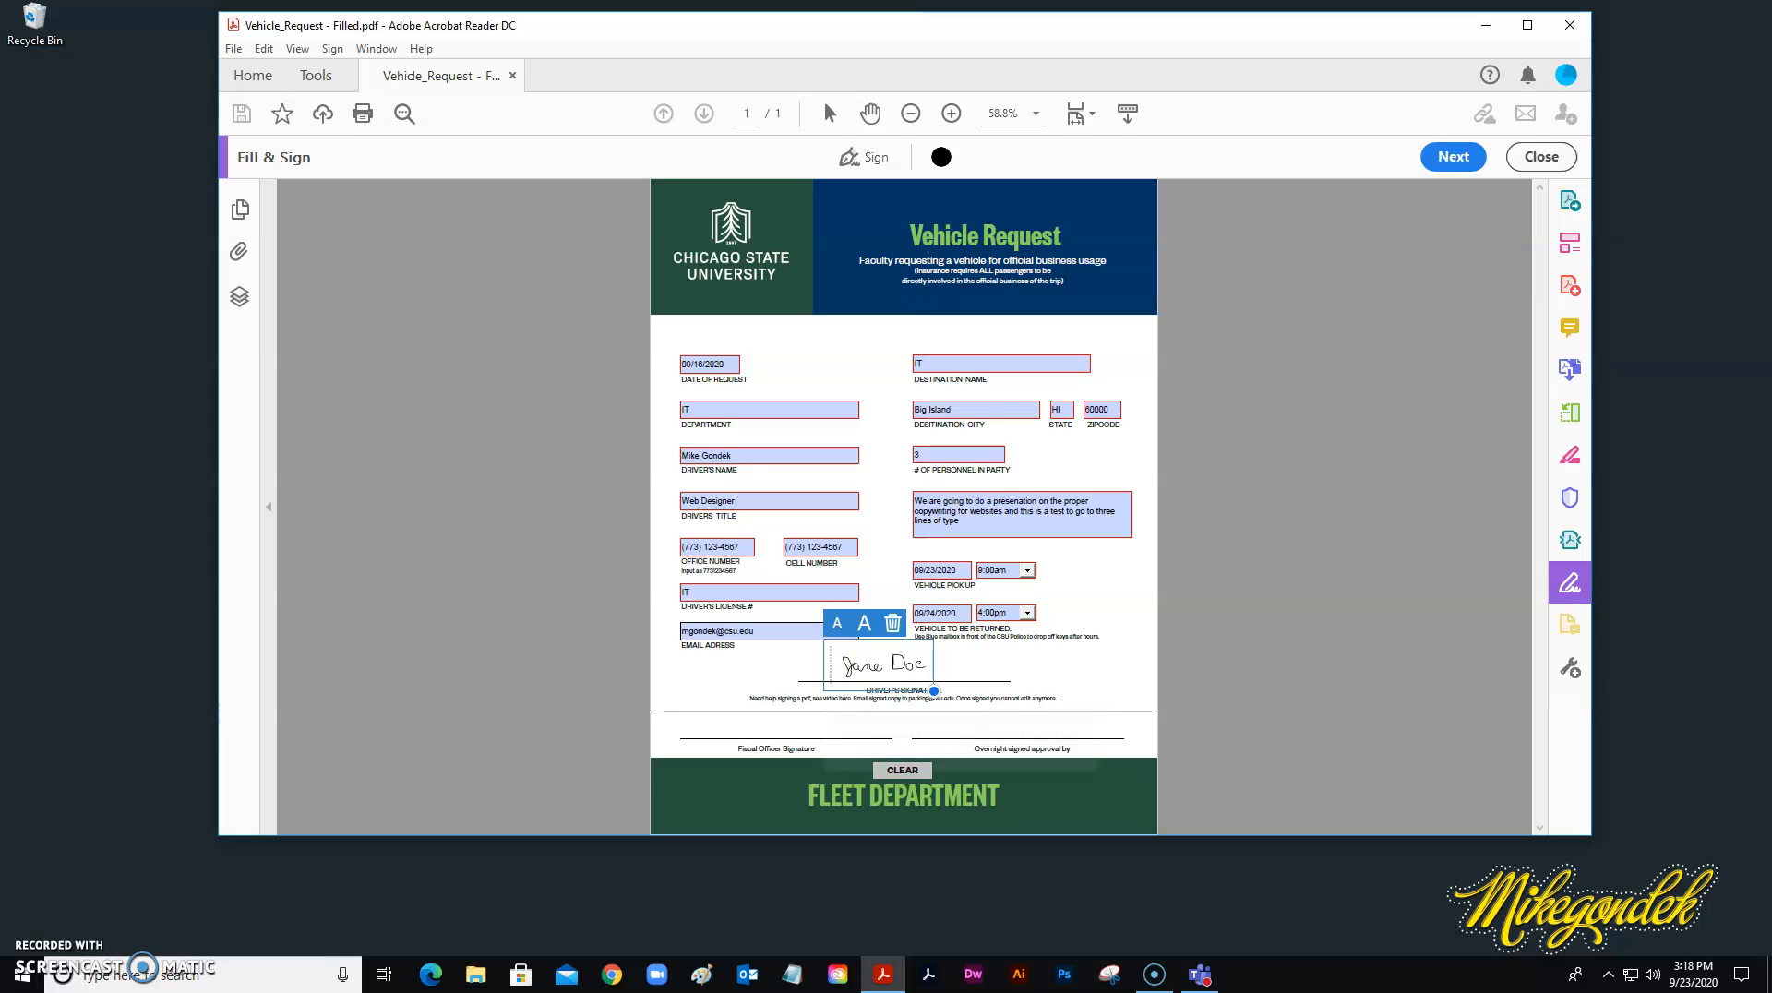
pyautogui.moveTo(932, 690)
pyautogui.mouseDown()
pyautogui.moveTo(1046, 734)
pyautogui.moveTo(977, 664)
pyautogui.mouseUp()
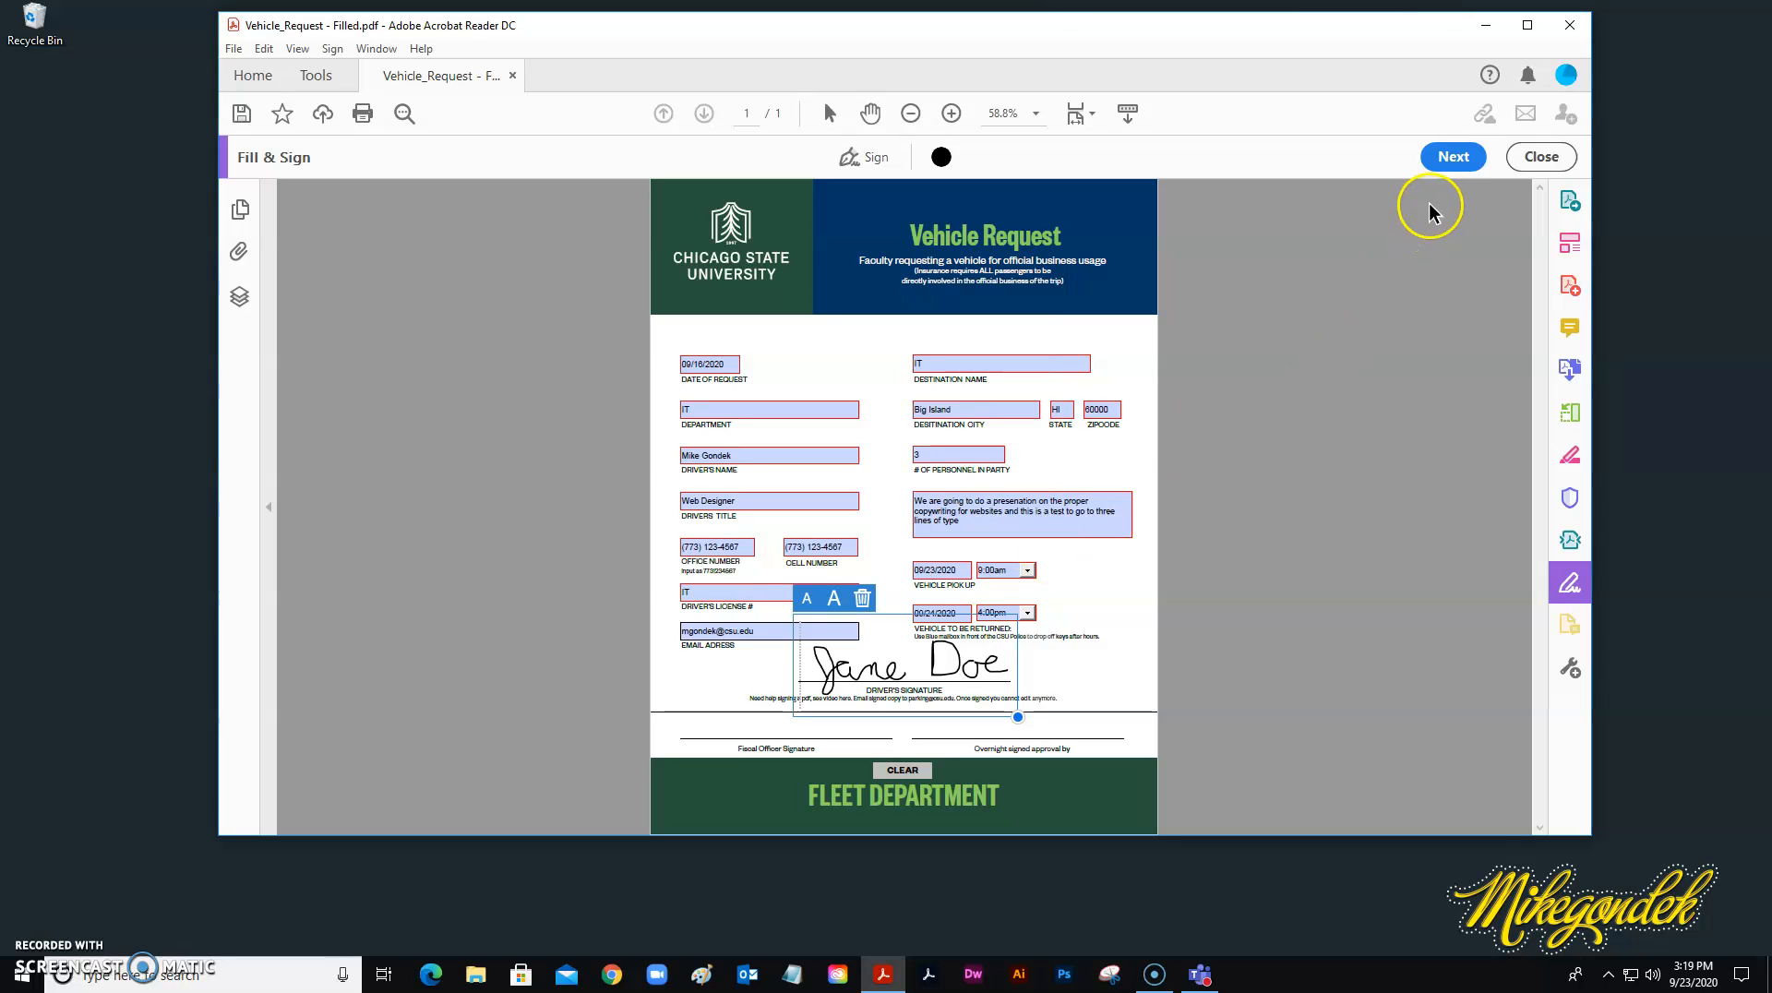
pyautogui.click(1454, 160)
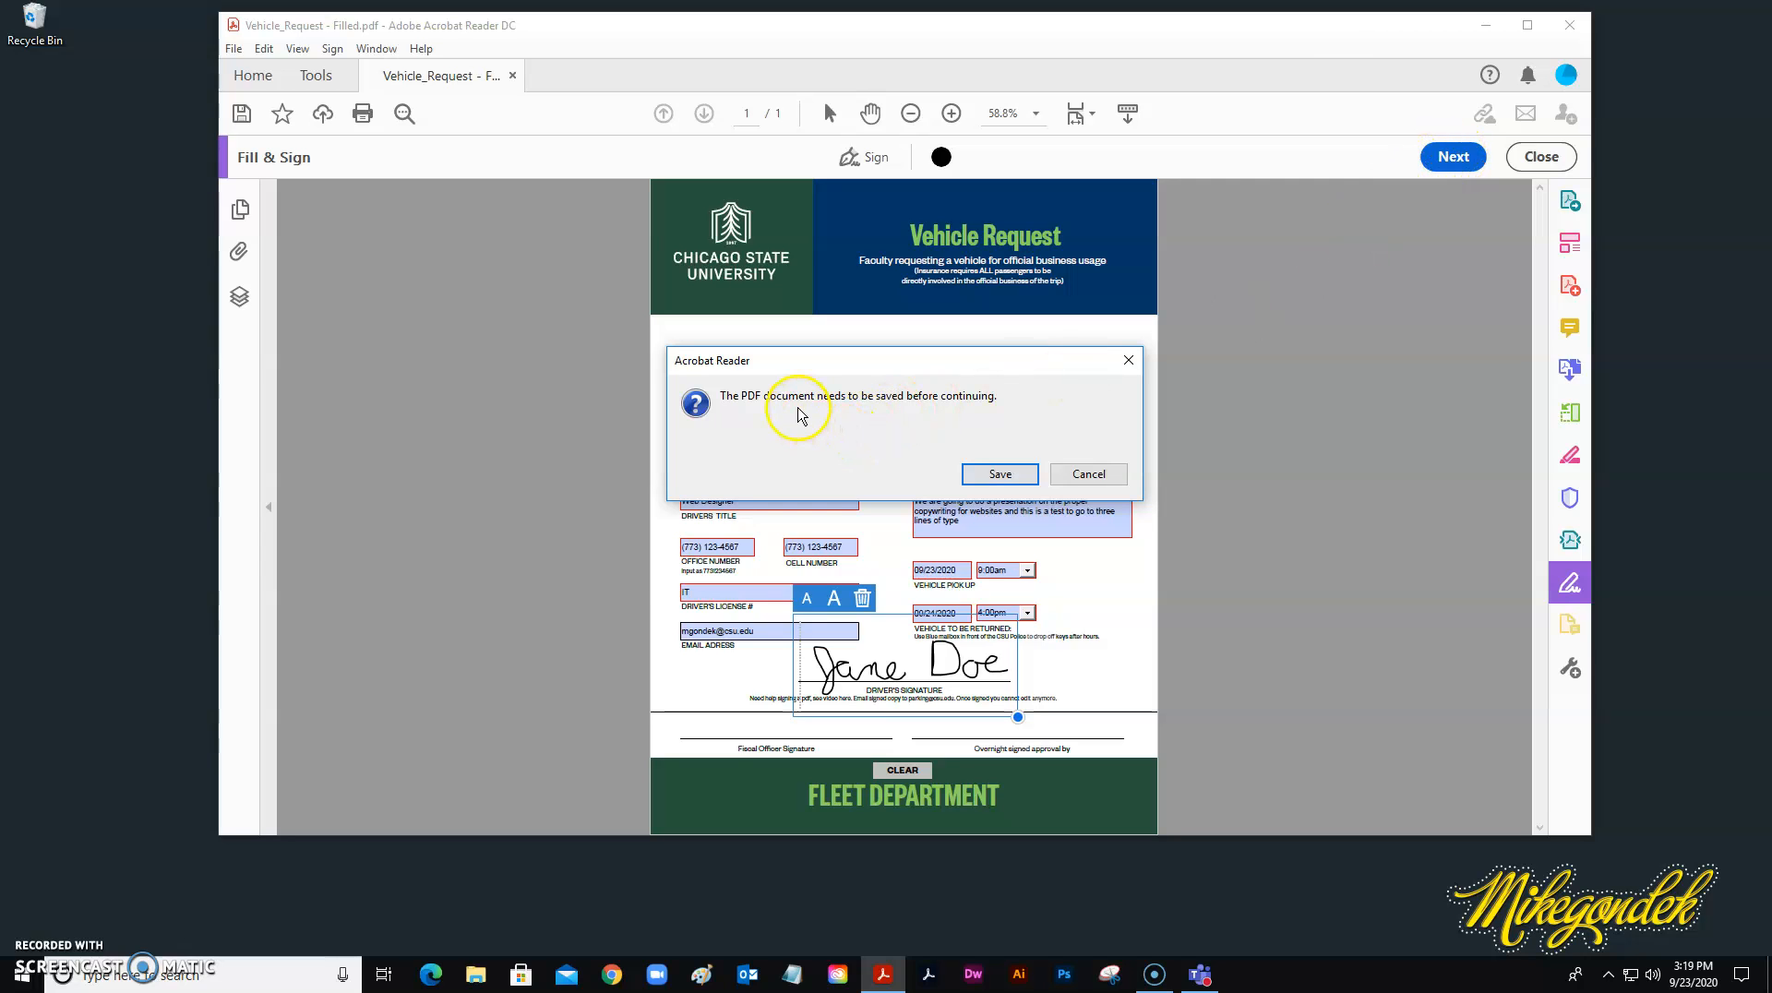
# Save the signed form to the Desktop as 1.pdf.
pyautogui.click(1001, 474)
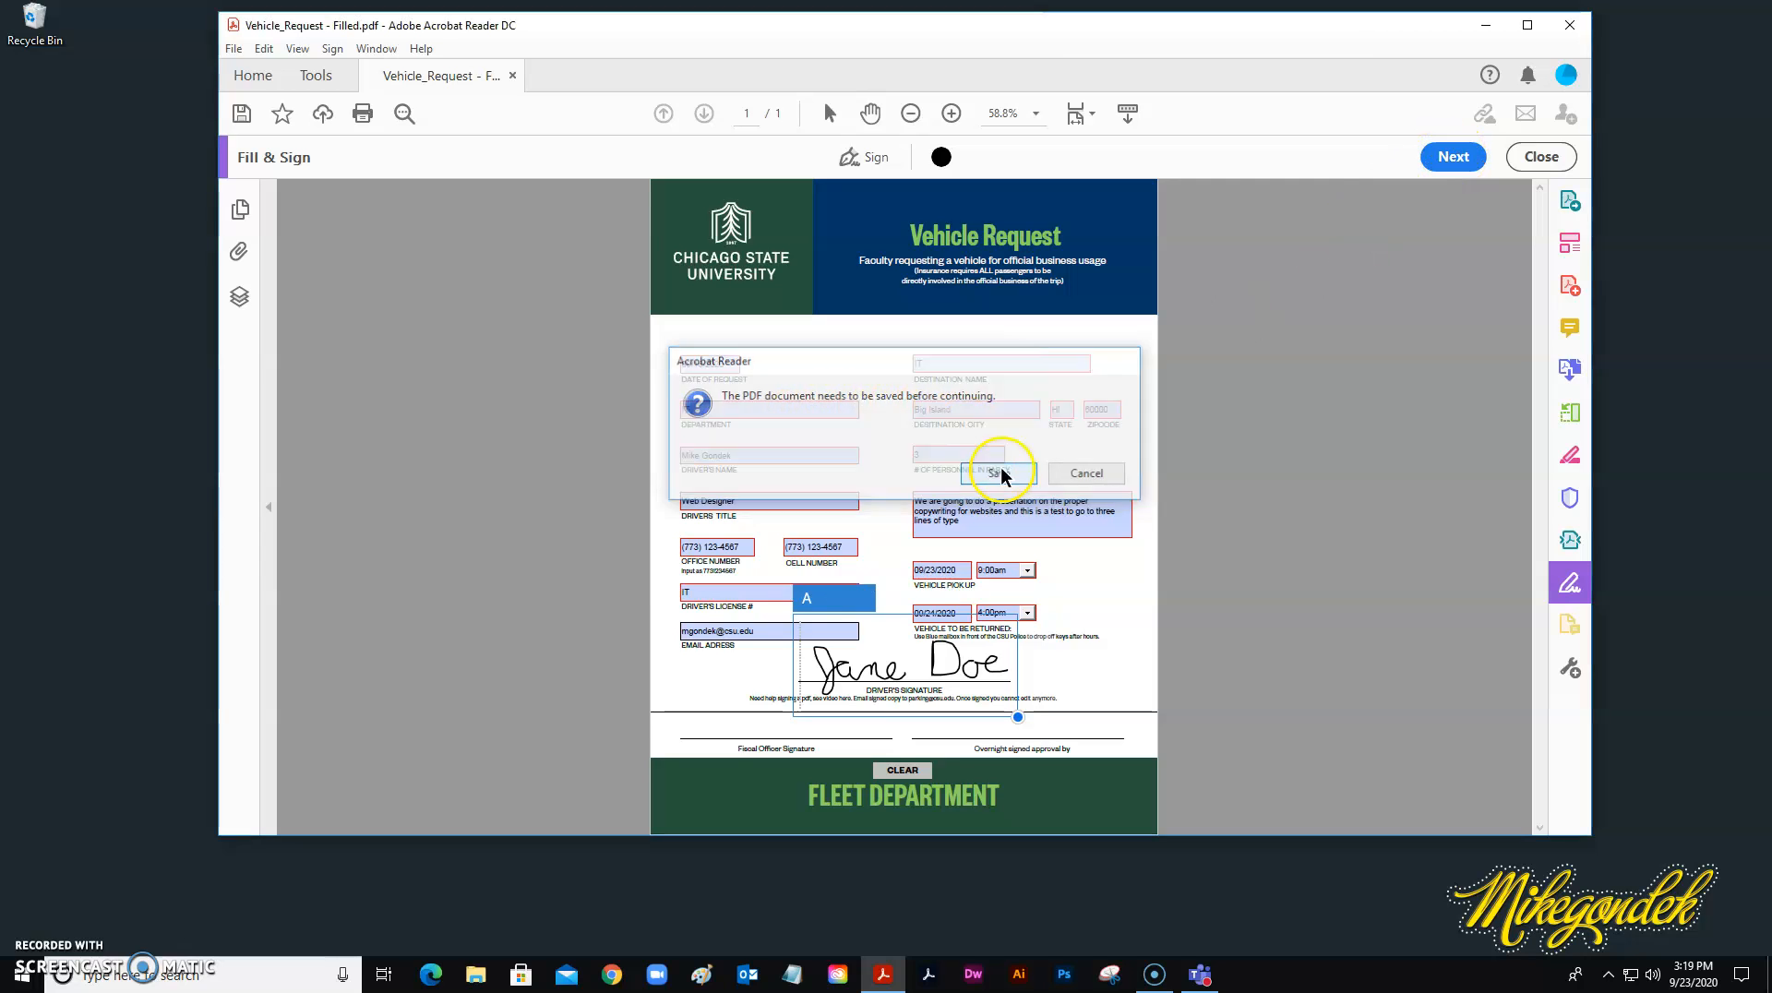
pyautogui.click(751, 465)
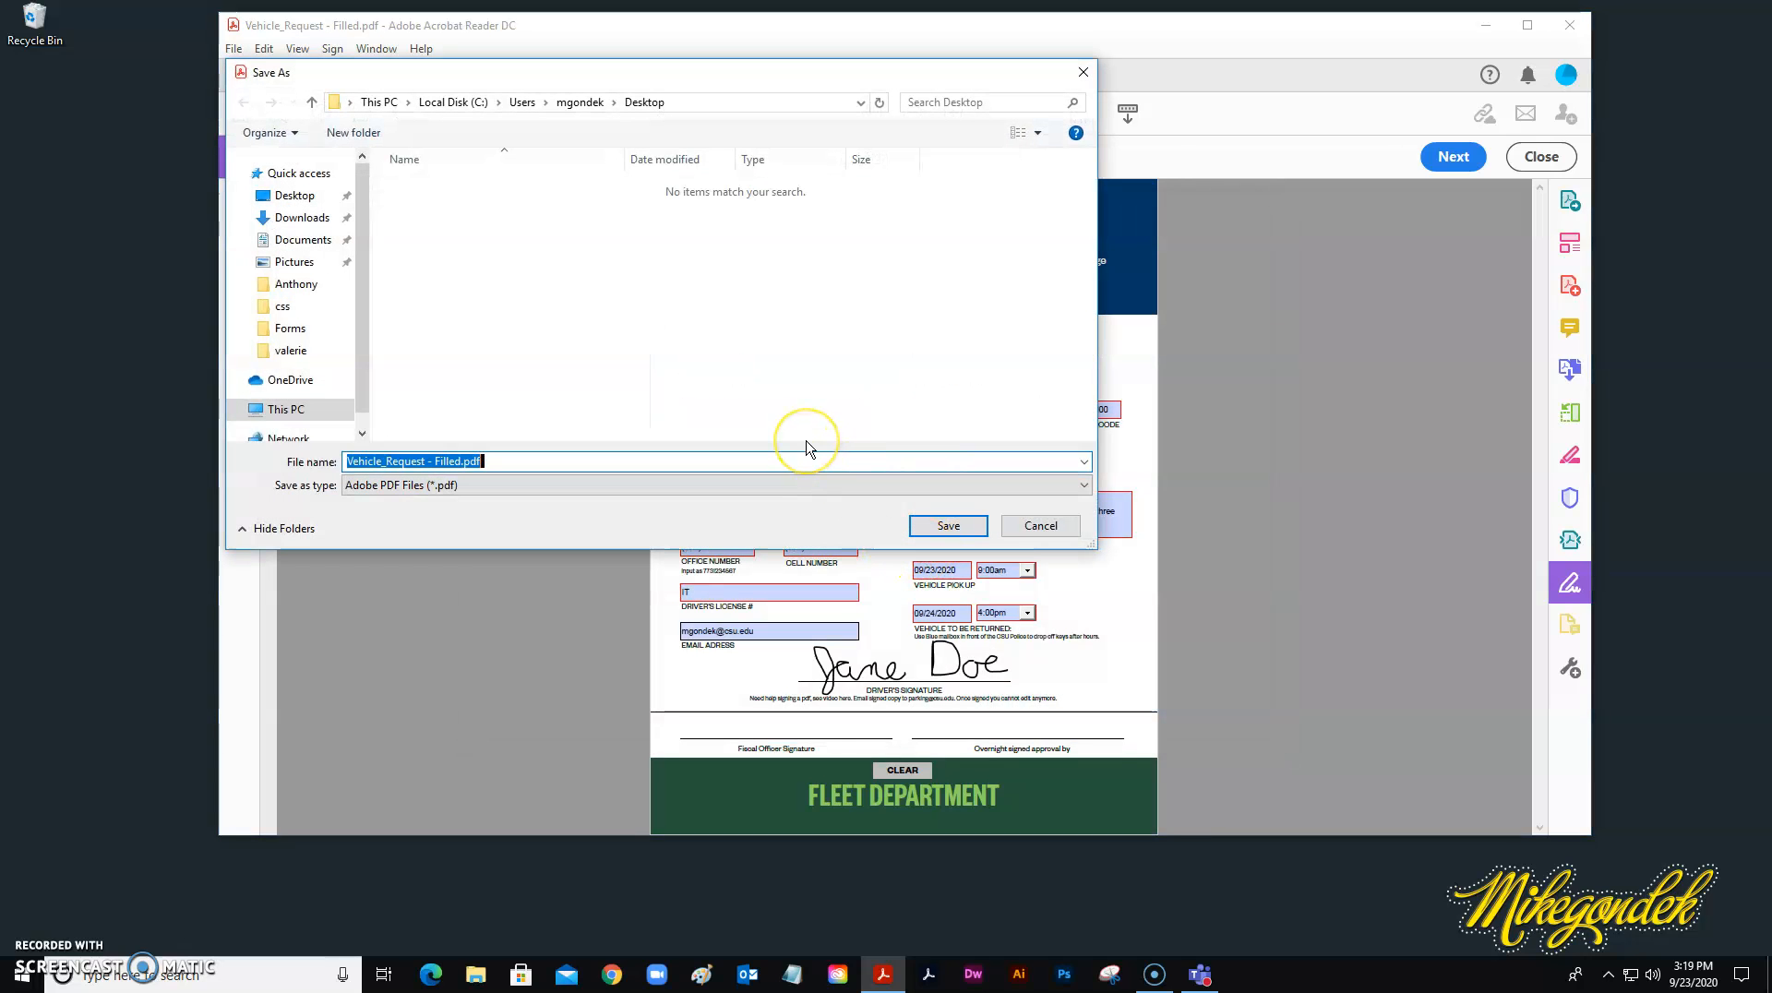
pyautogui.write('1')
pyautogui.click(949, 524)
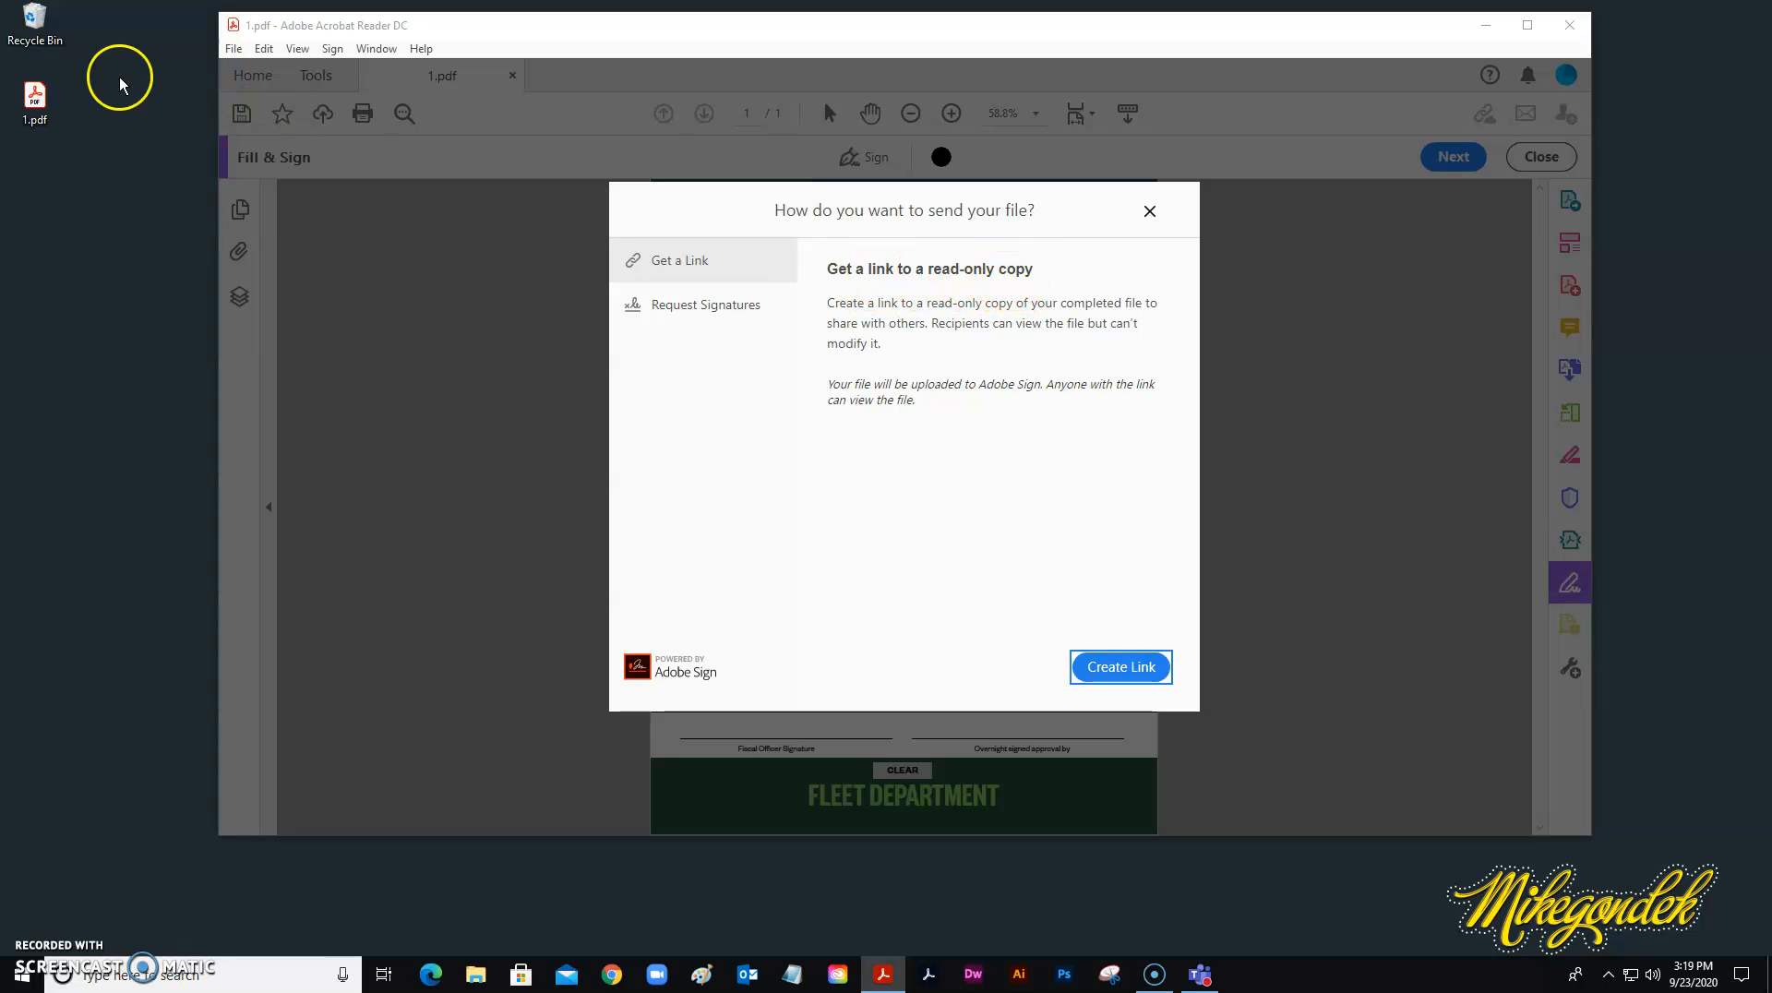
# Create a read-only share link for 1.pdf and attach it to a new email.
pyautogui.click(37, 113)
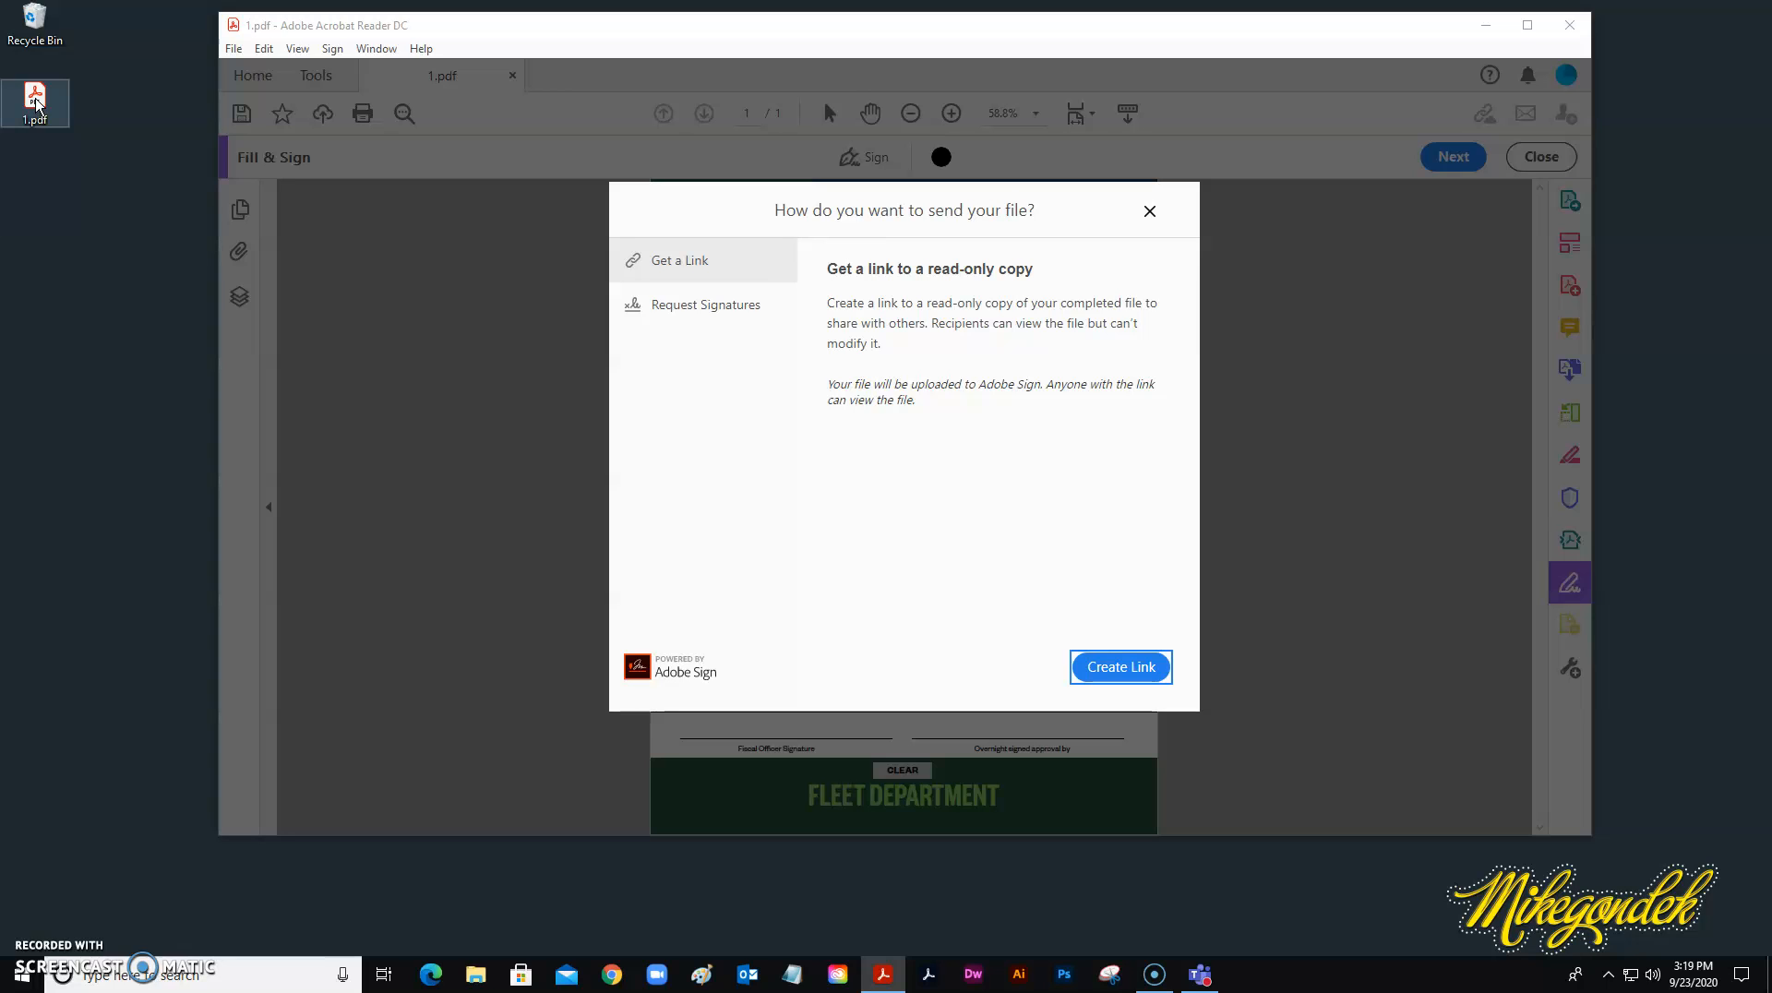
pyautogui.click(1119, 671)
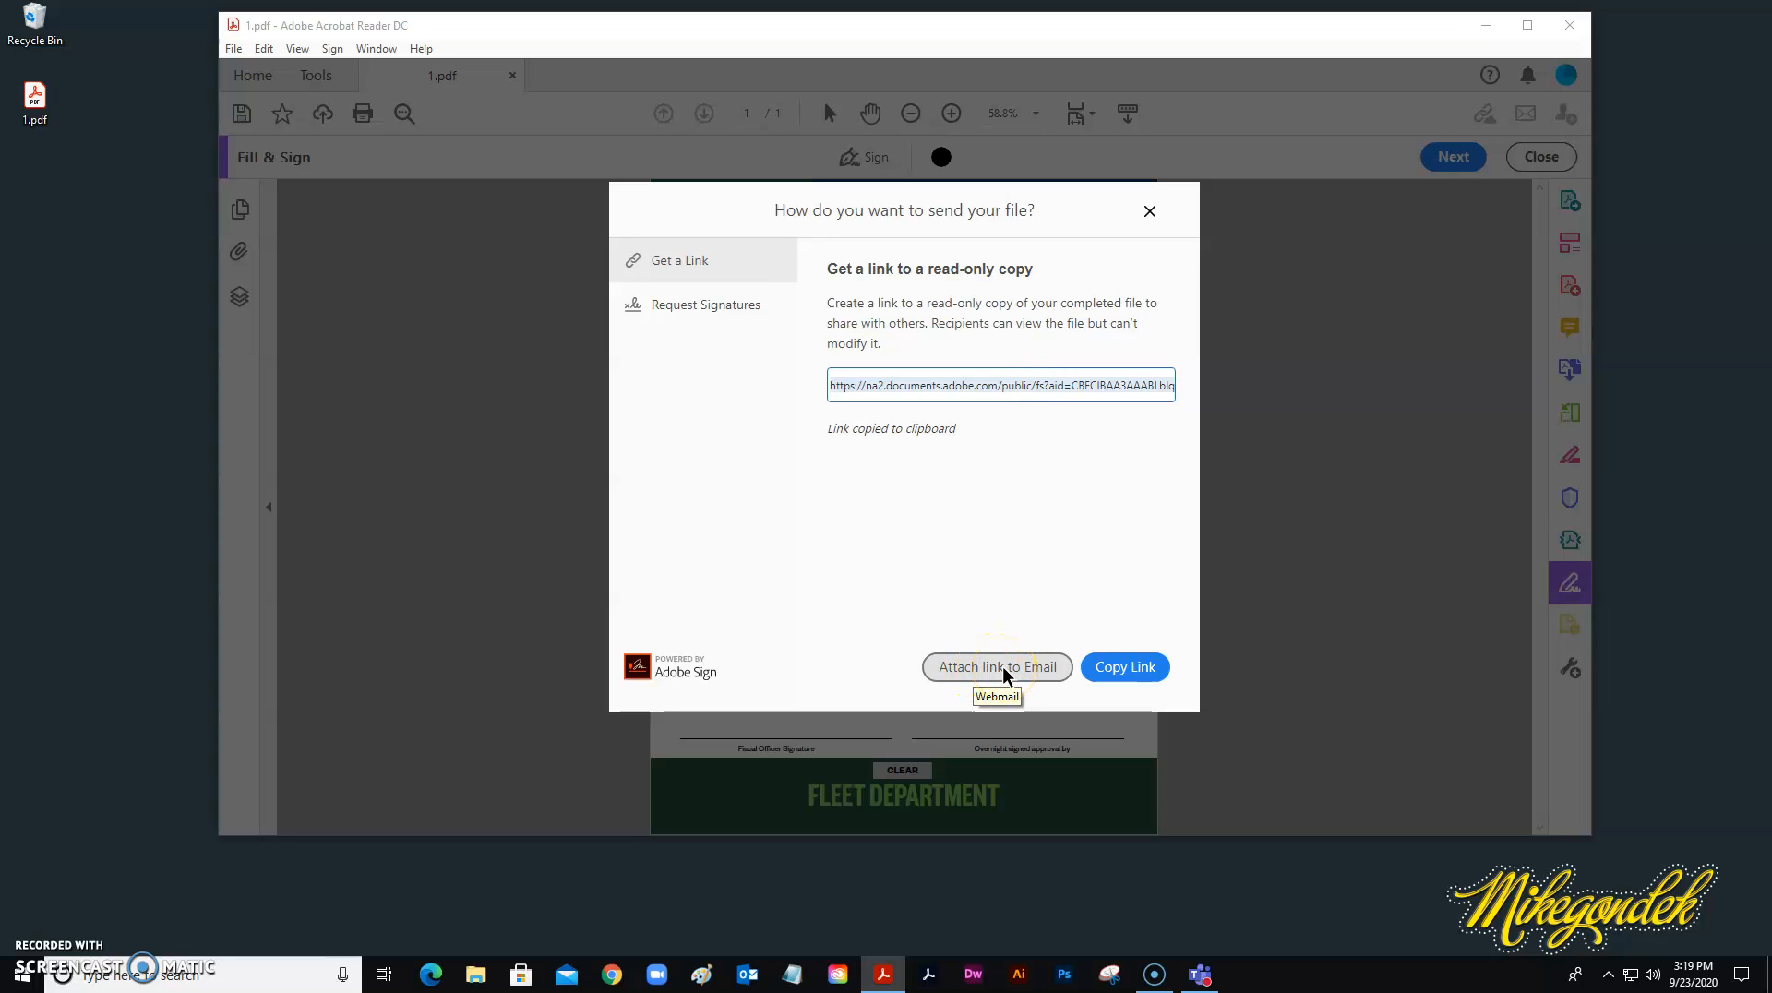
pyautogui.click(1002, 669)
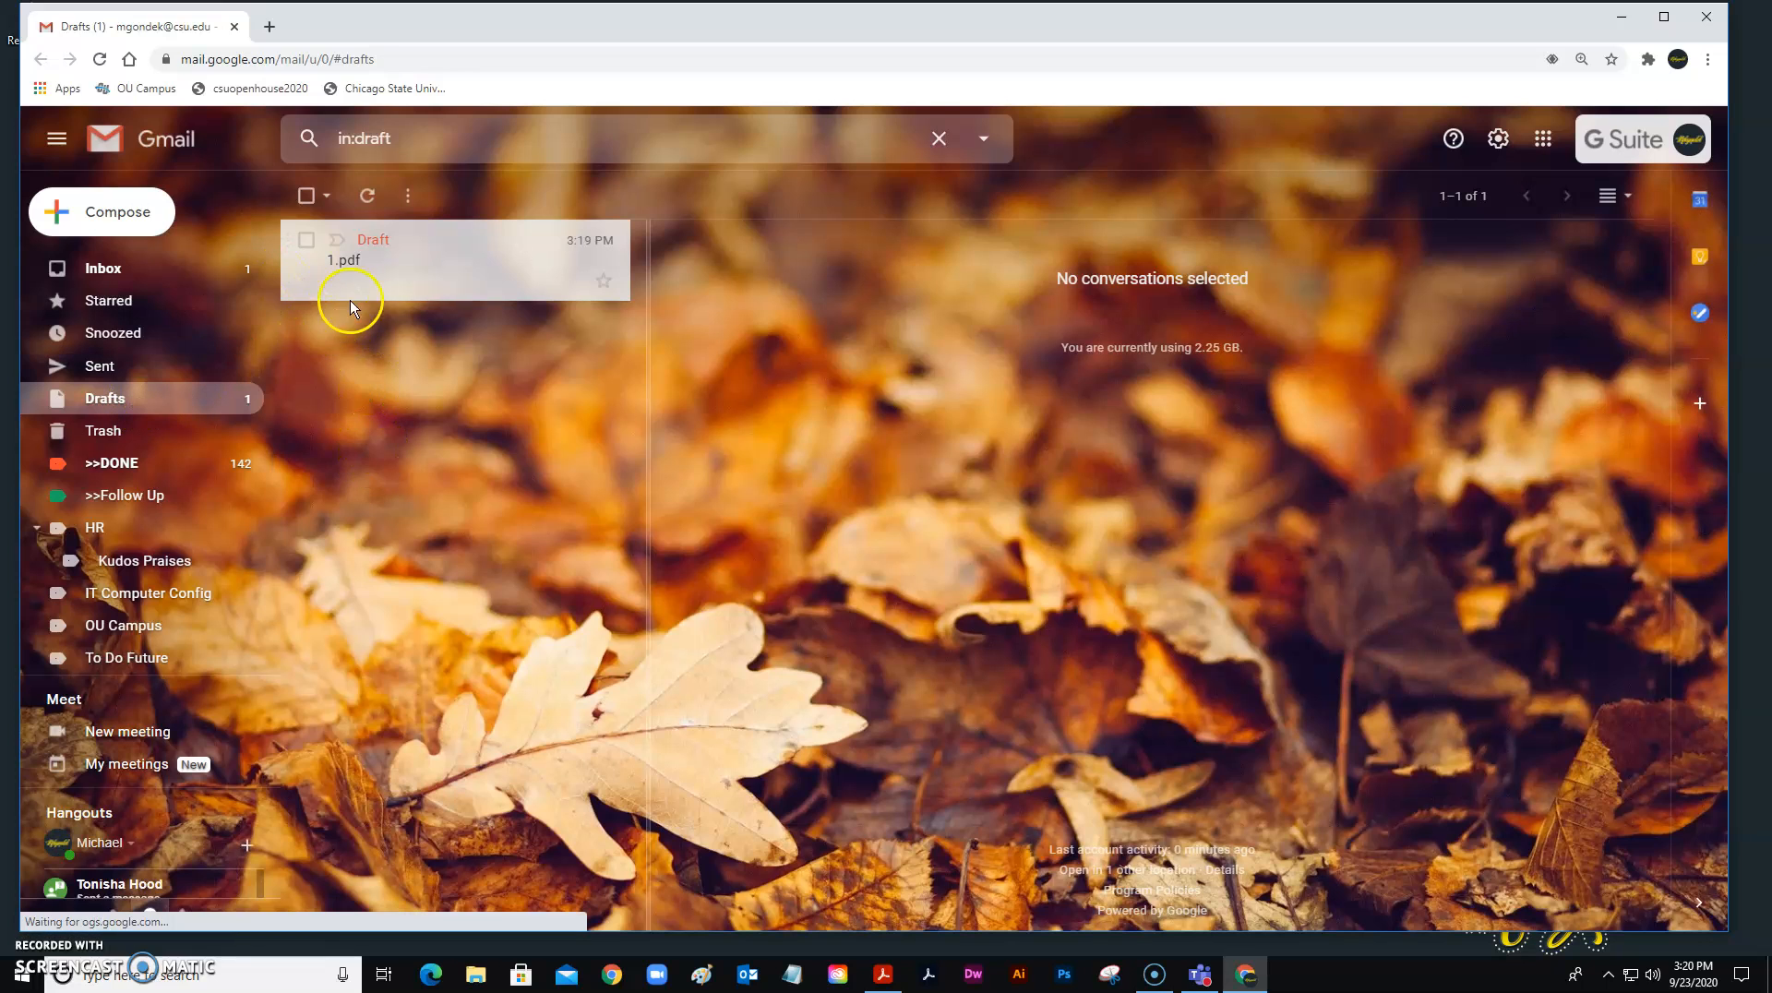
# Address the 1.pdf link draft to your own email instead of Parking Department, then send it.
pyautogui.click(392, 280)
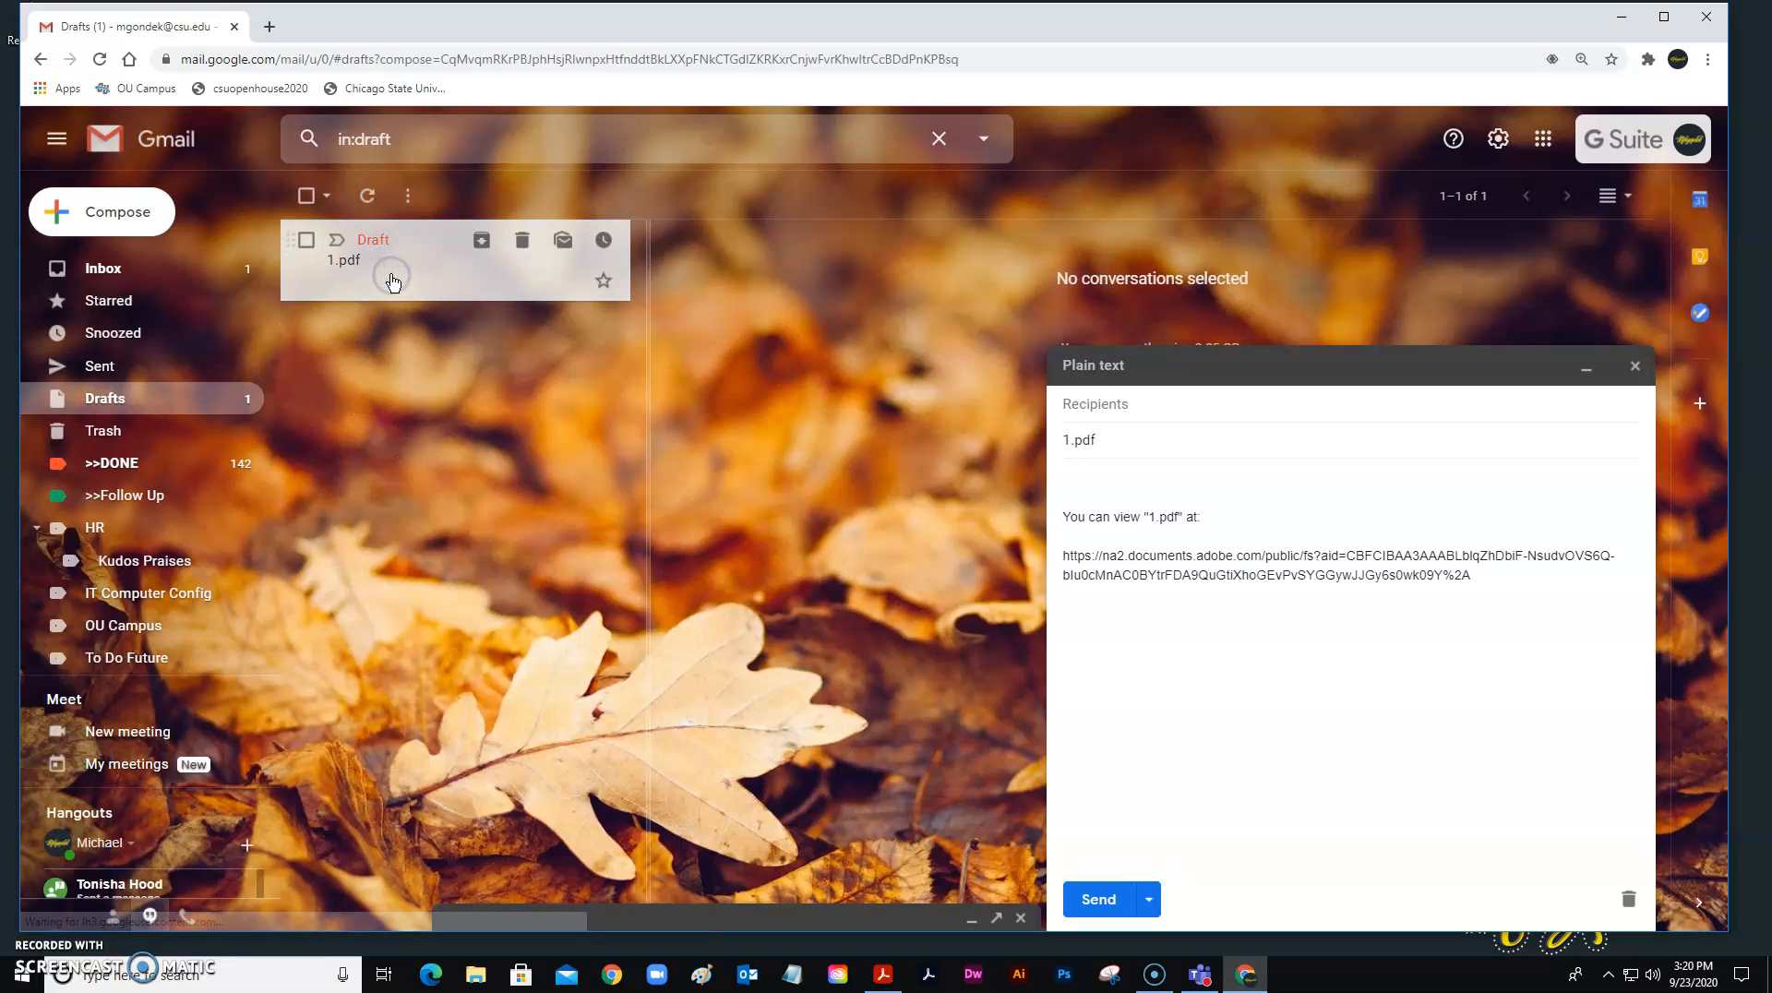
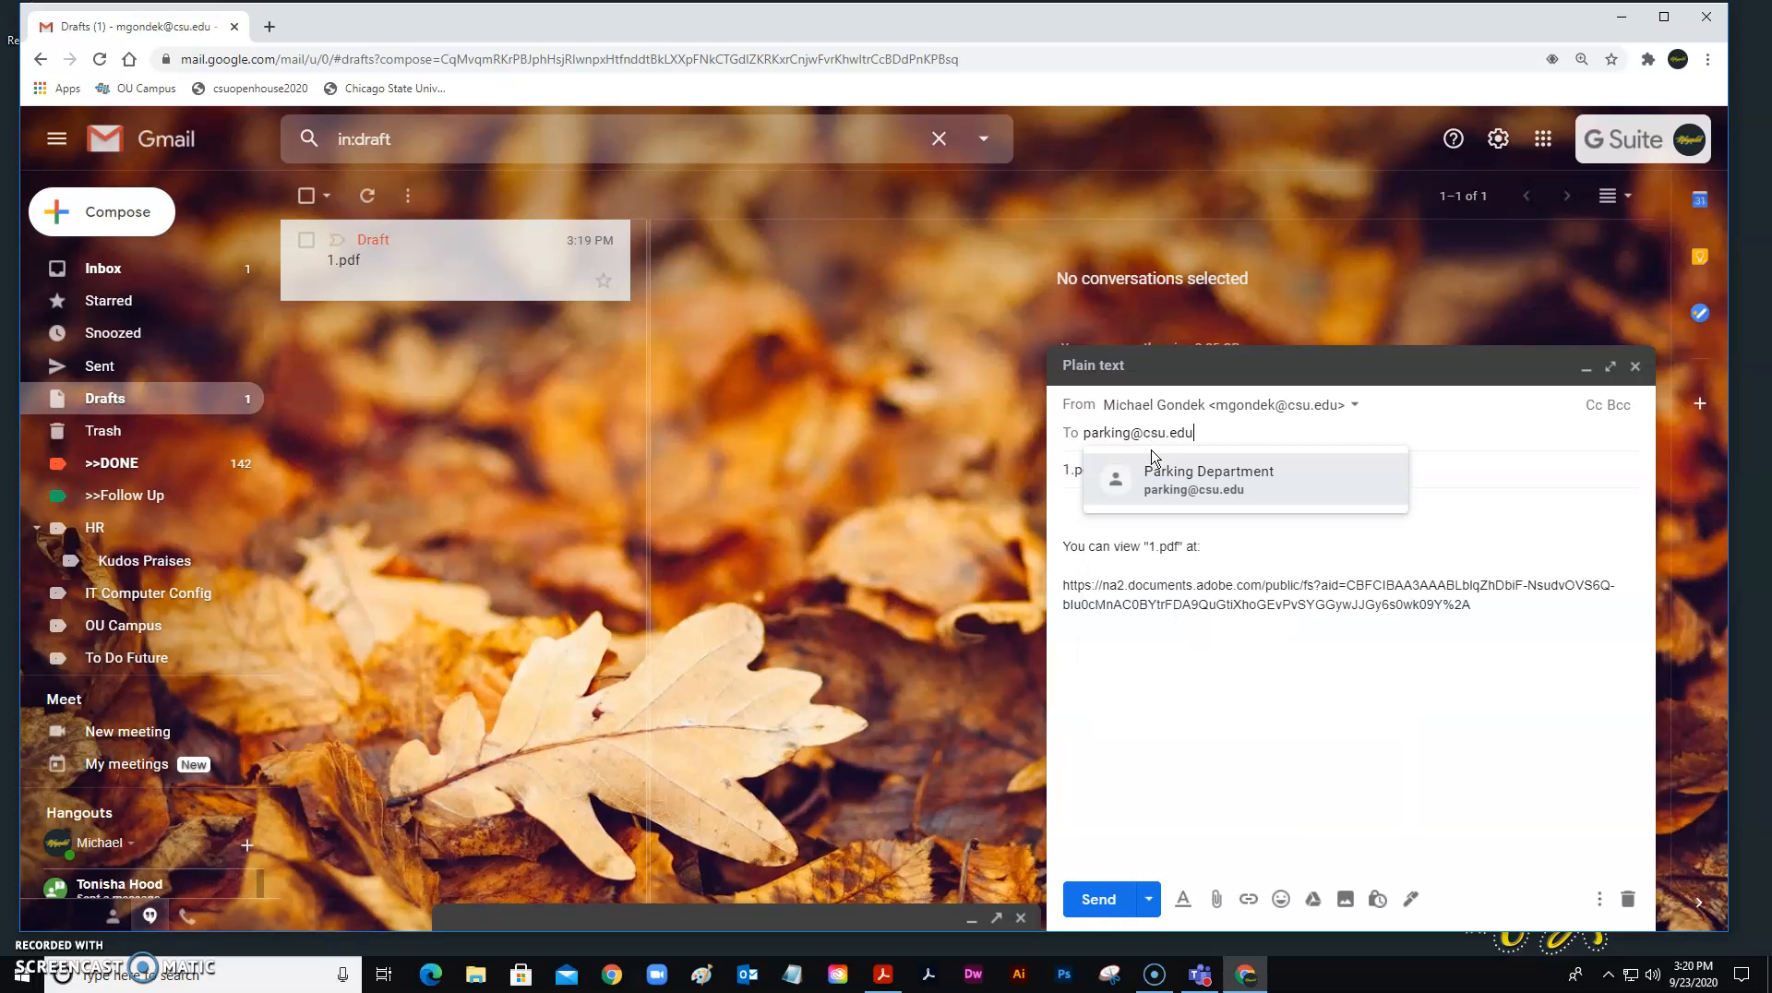
pyautogui.press('Return')
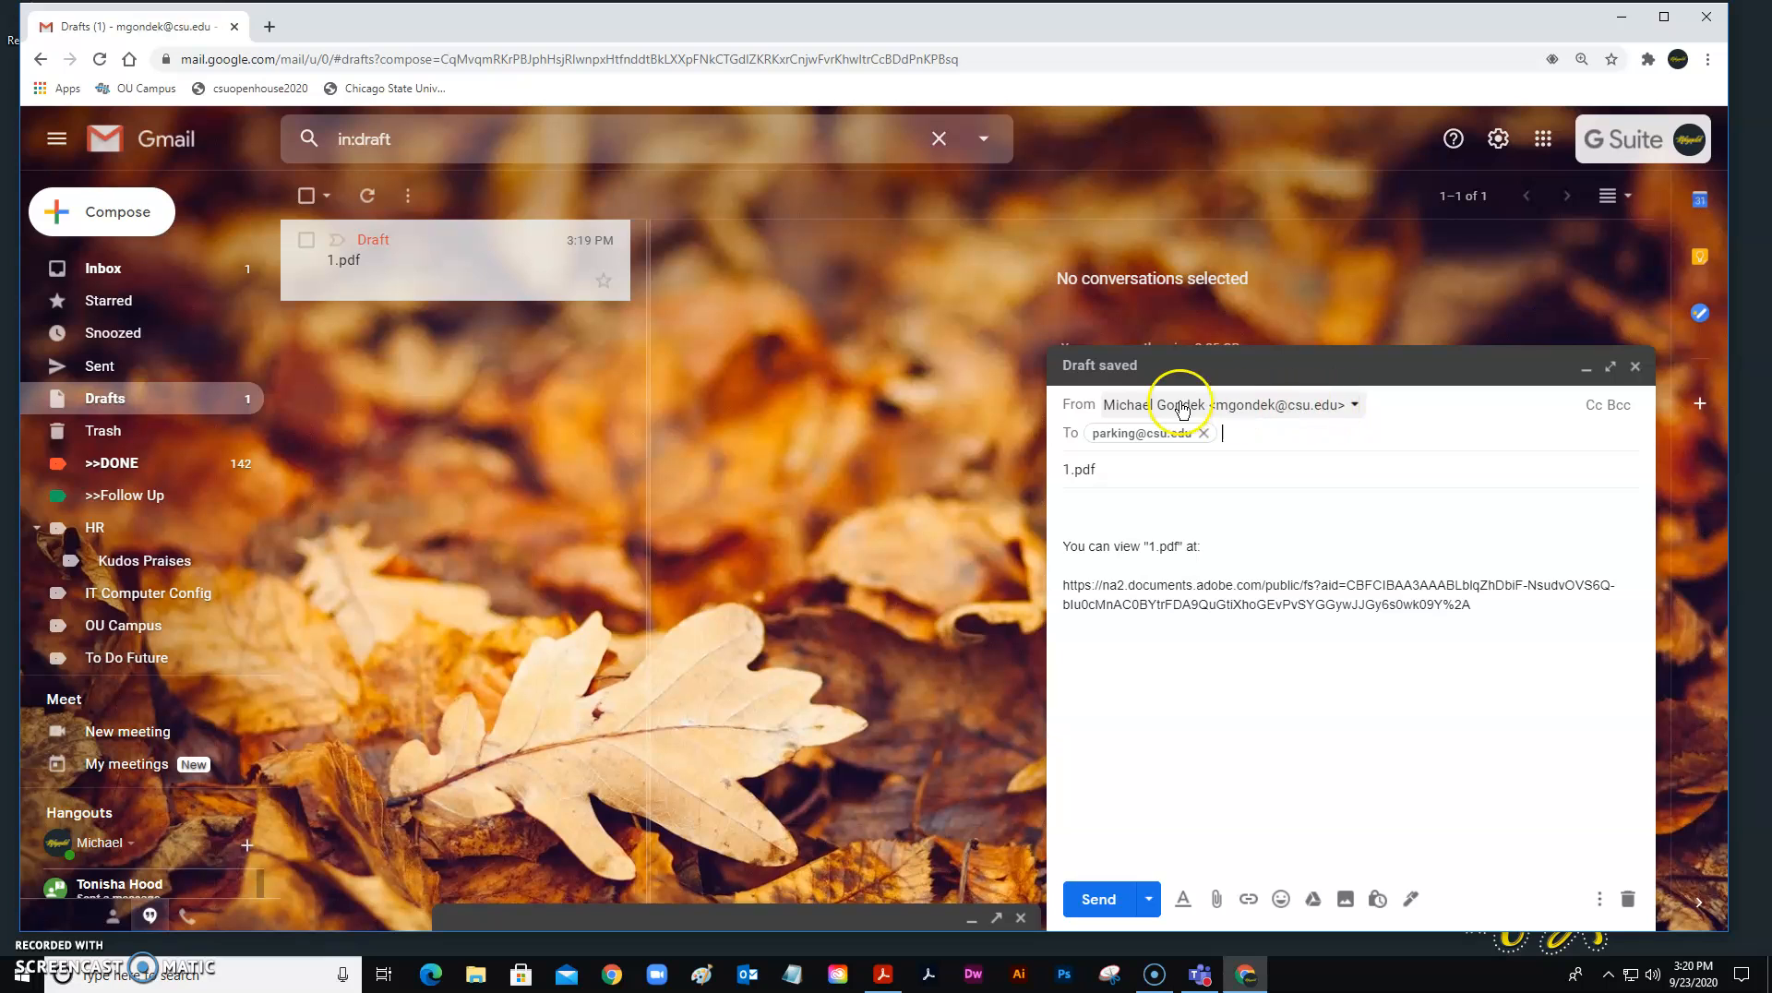
pyautogui.click(1204, 433)
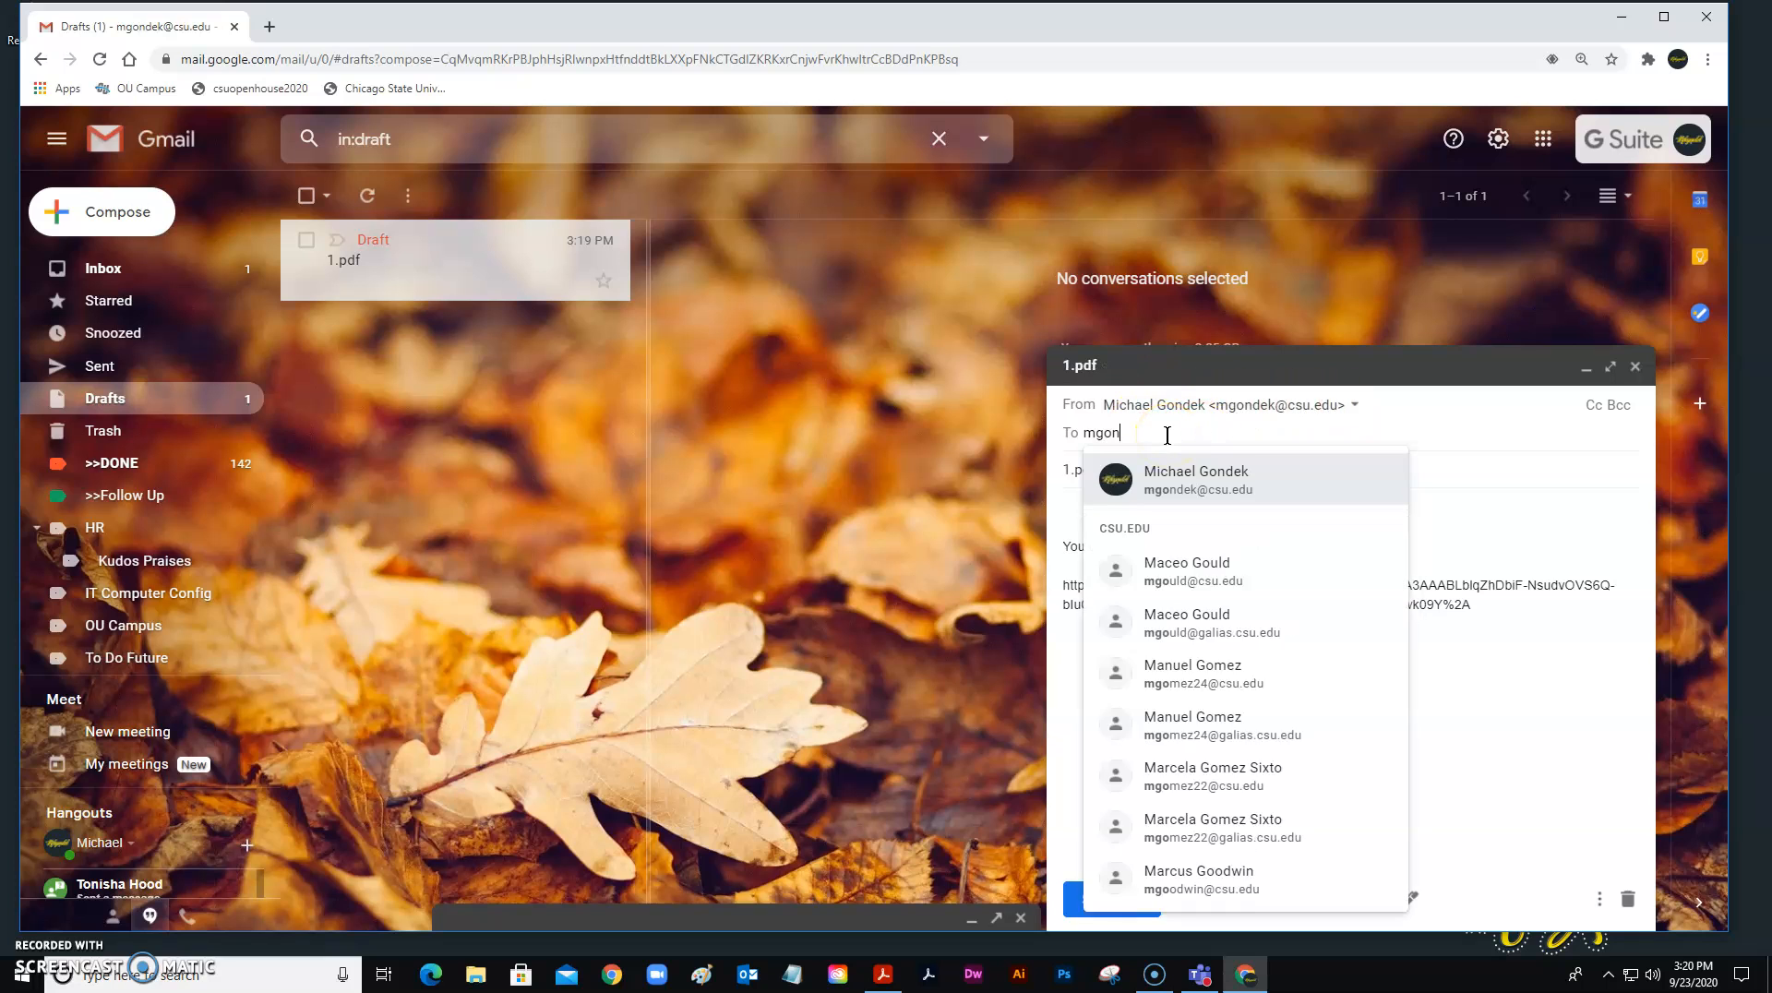
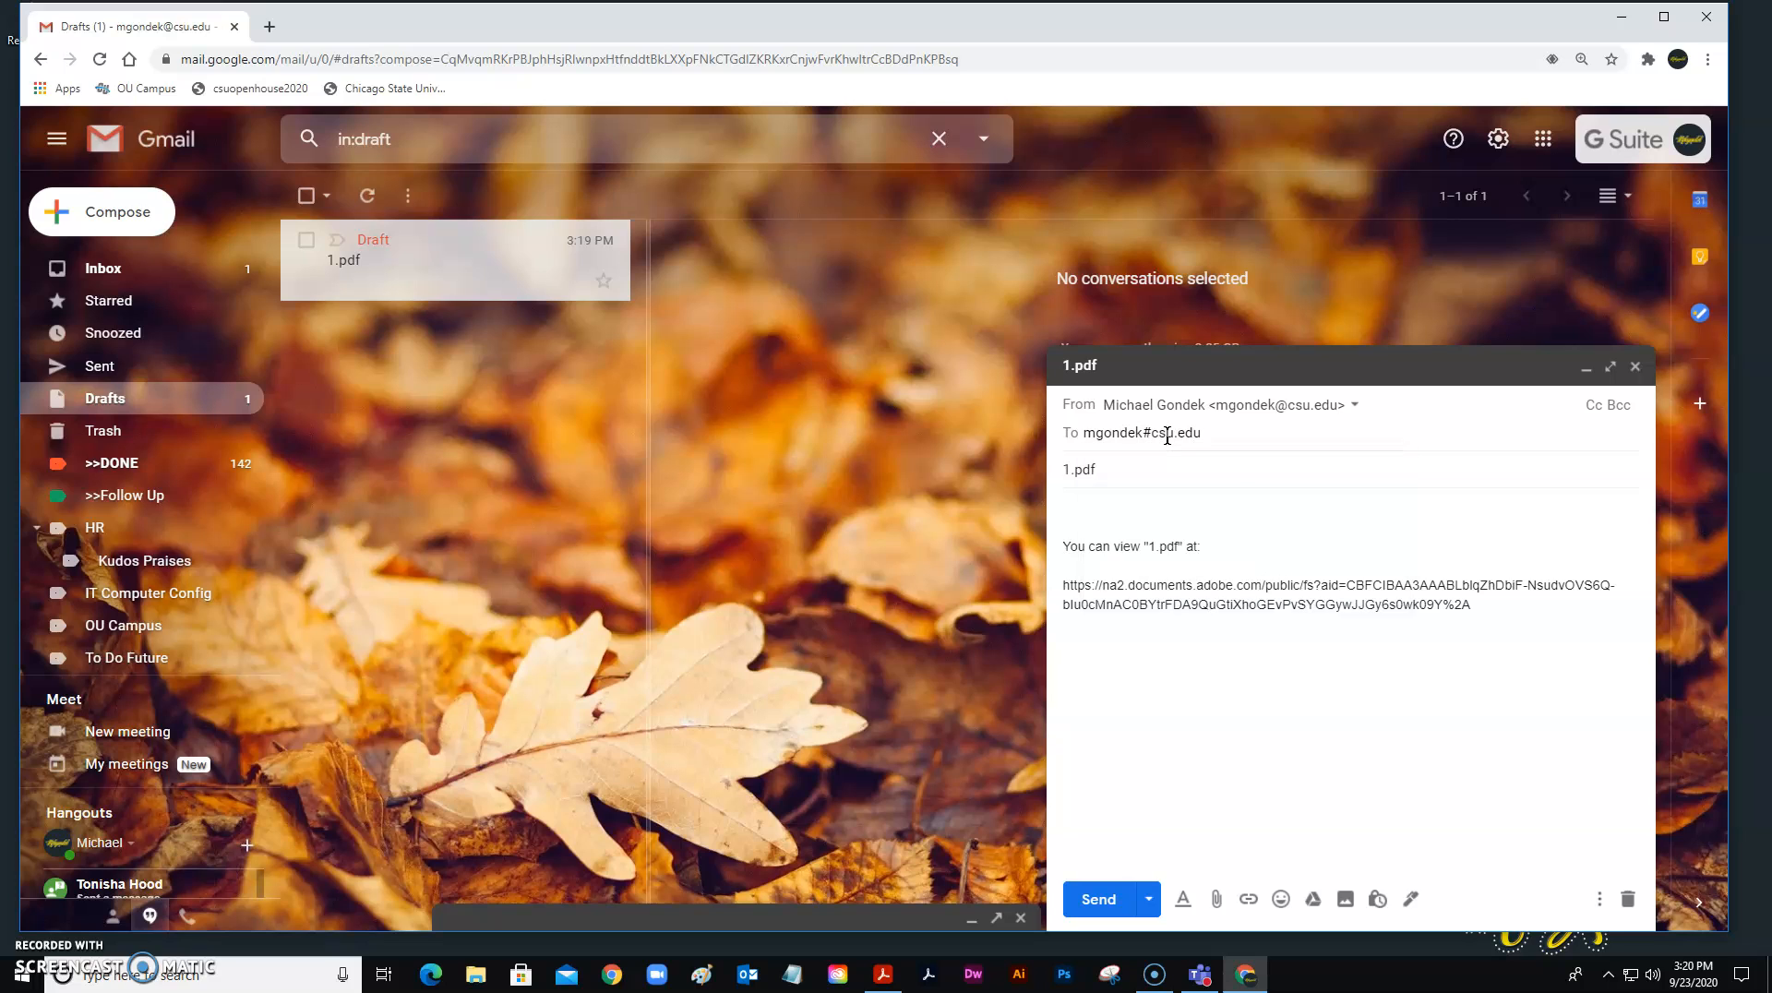
pyautogui.click(1149, 434)
pyautogui.click(1264, 704)
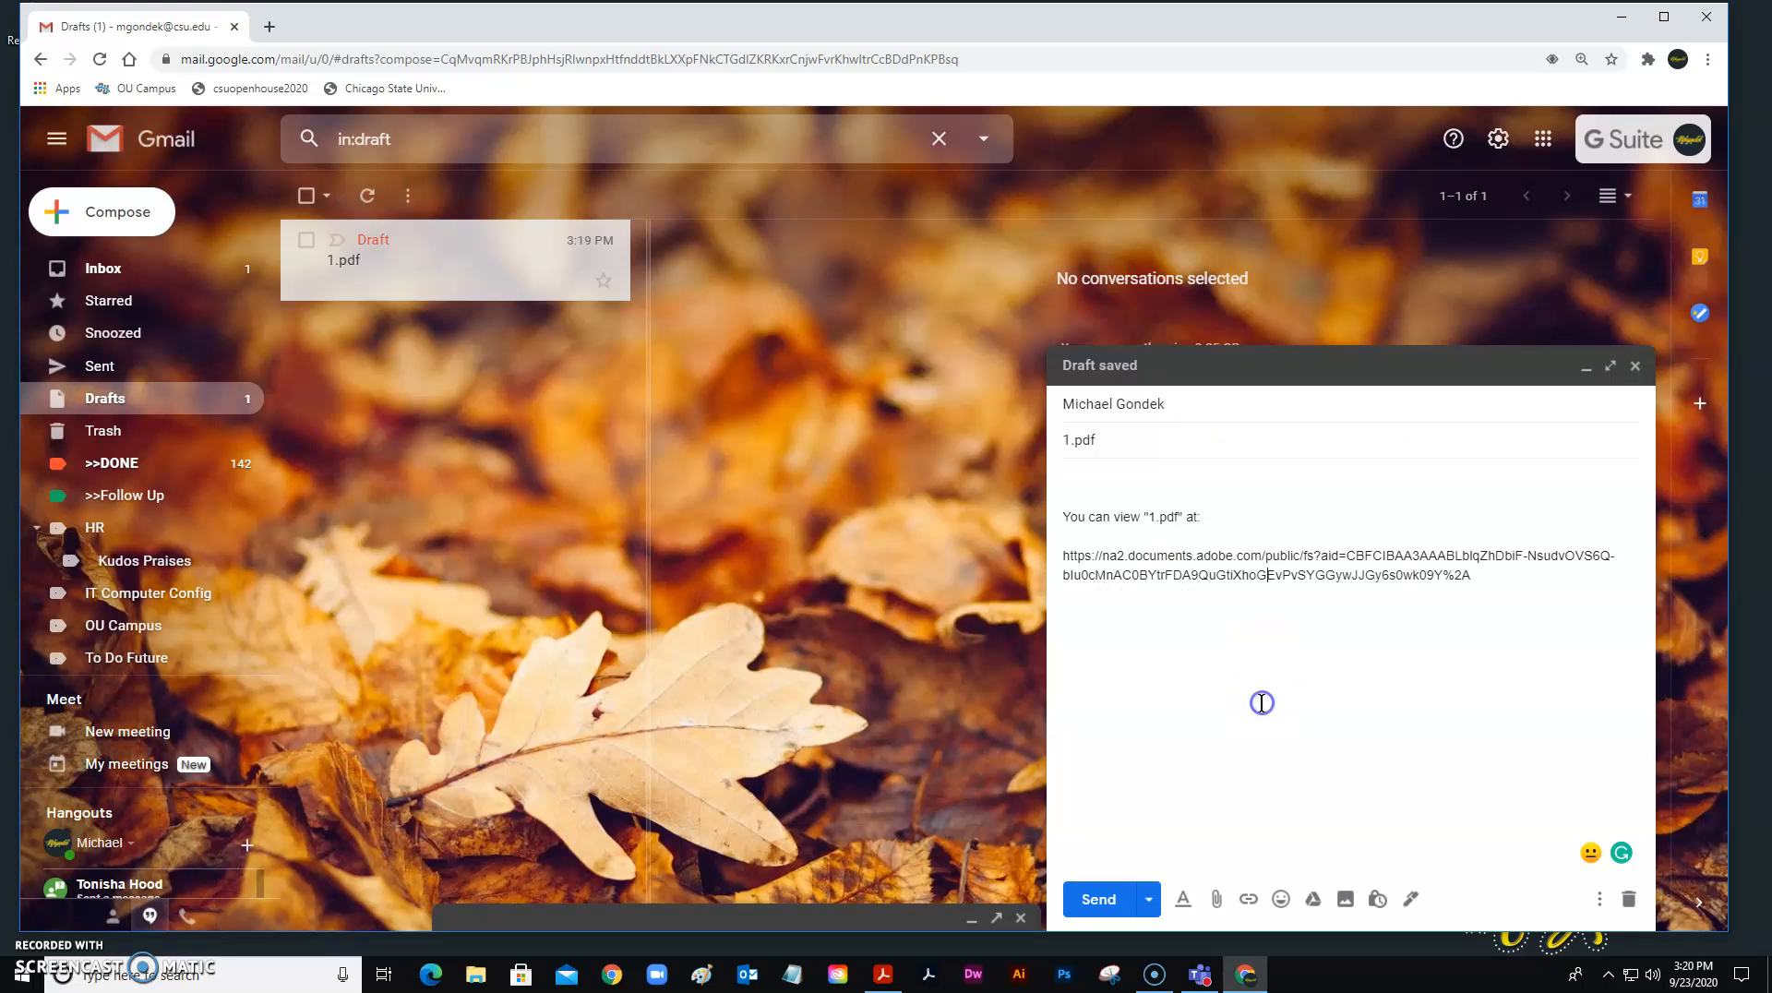
pyautogui.click(1104, 900)
pyautogui.click(123, 278)
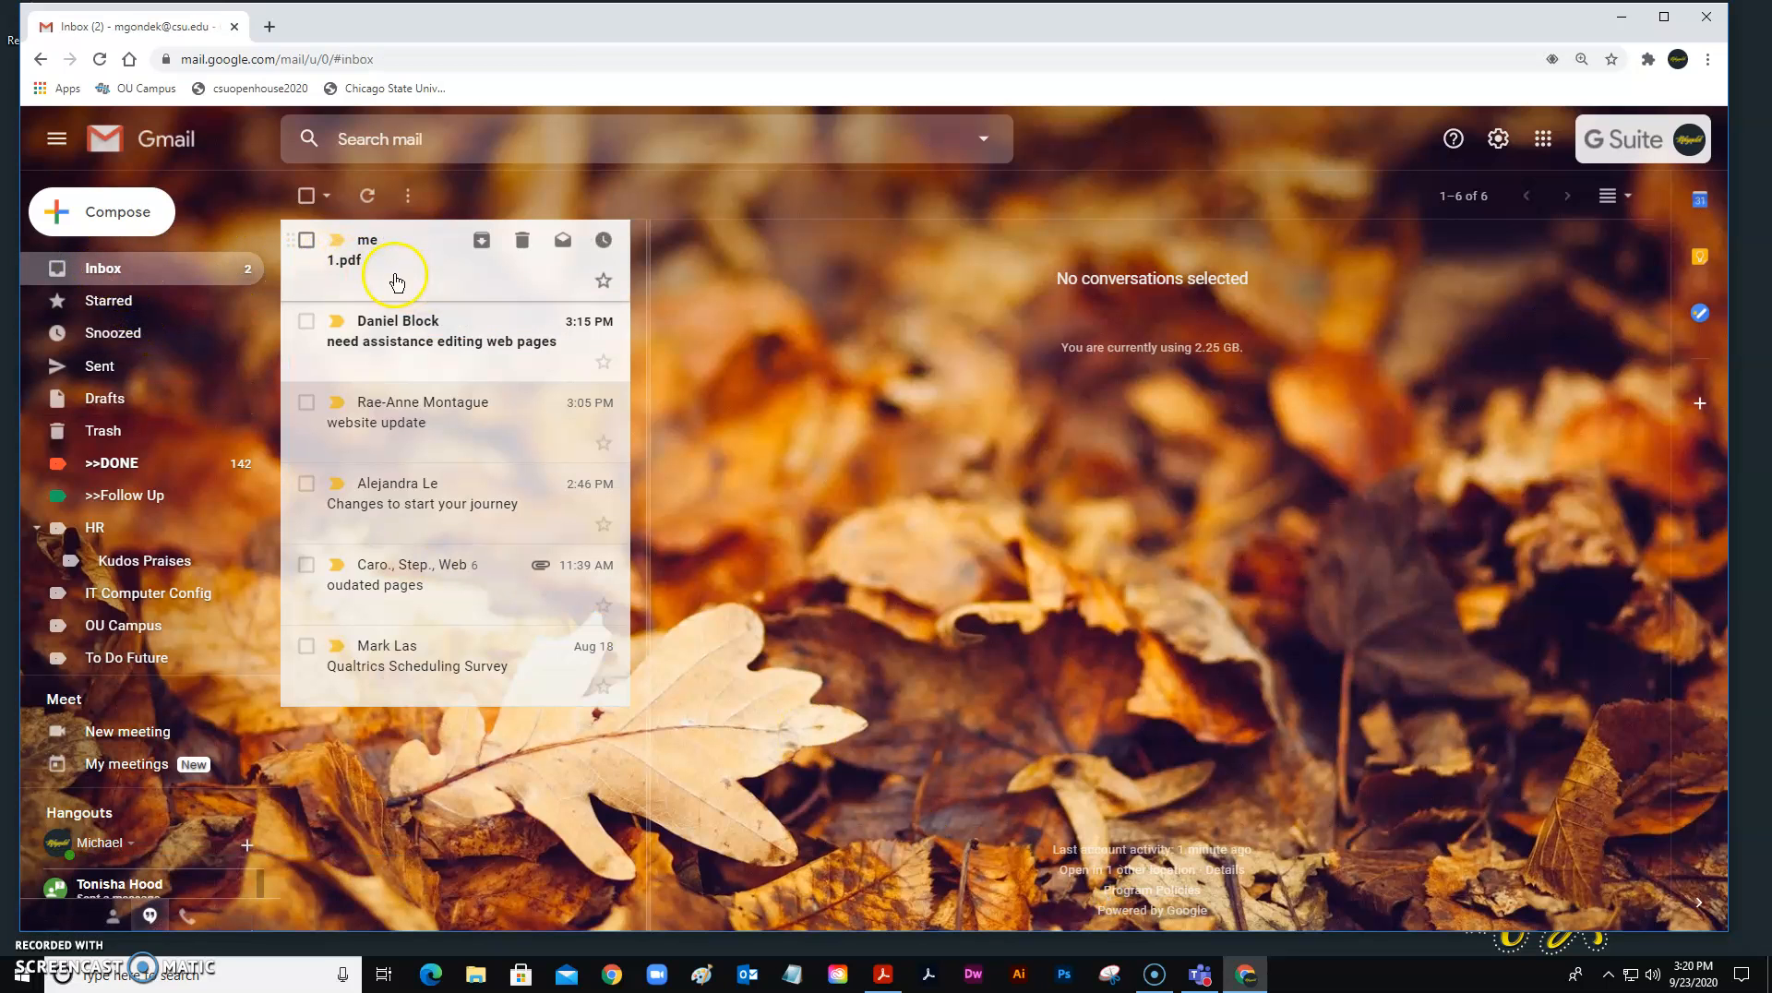
# Open the received 1.pdf message, view the shared Adobe link, then close that tab.
pyautogui.click(395, 282)
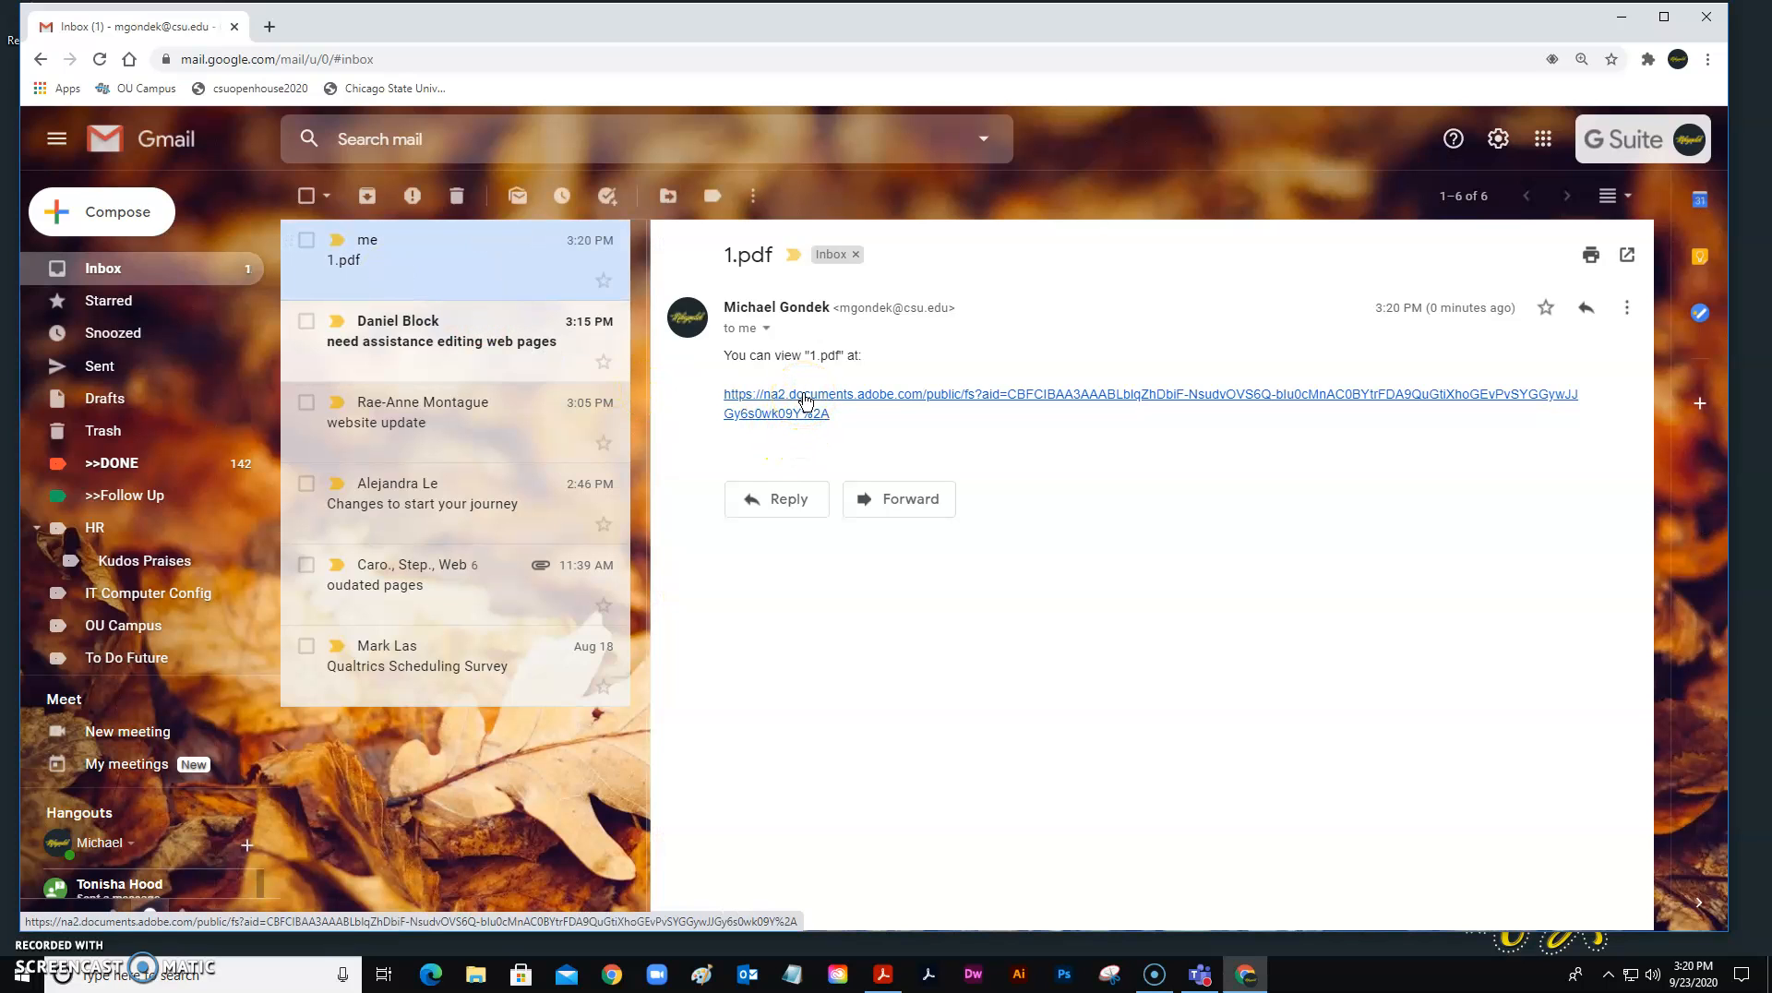
pyautogui.click(804, 397)
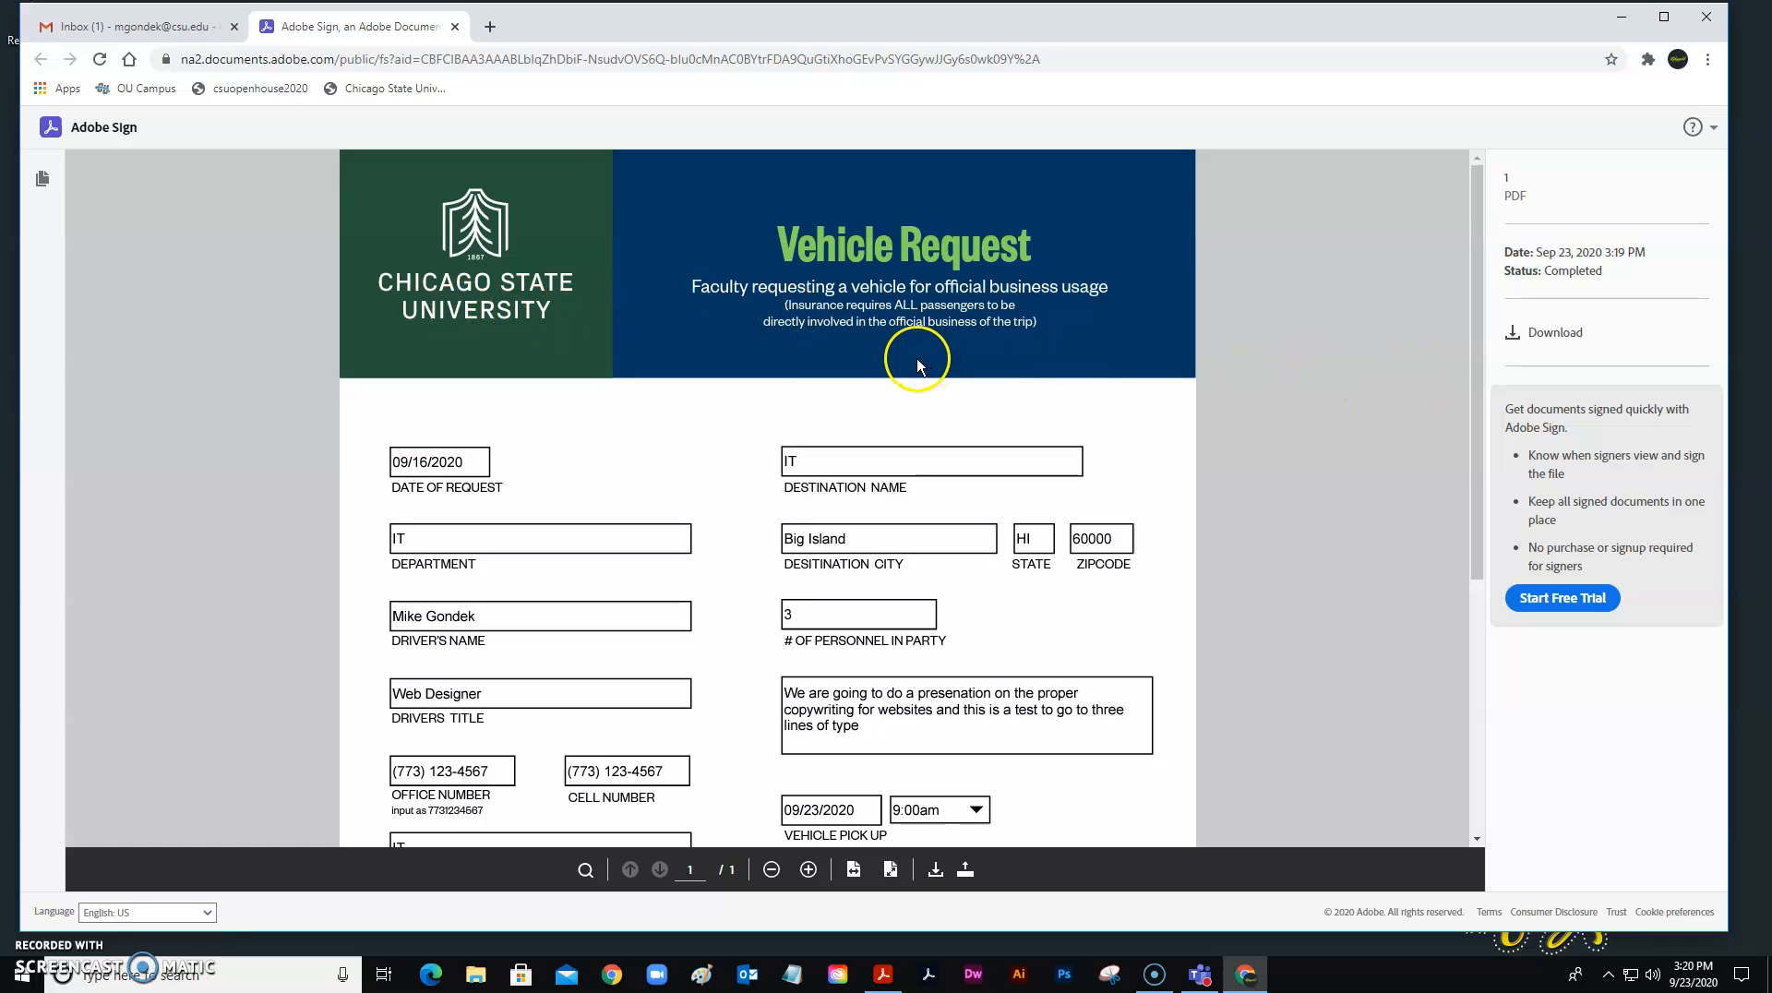
pyautogui.click(454, 28)
# Address a new message to the Parking Department and drag in 1.pdf from the Desktop.
pyautogui.click(120, 211)
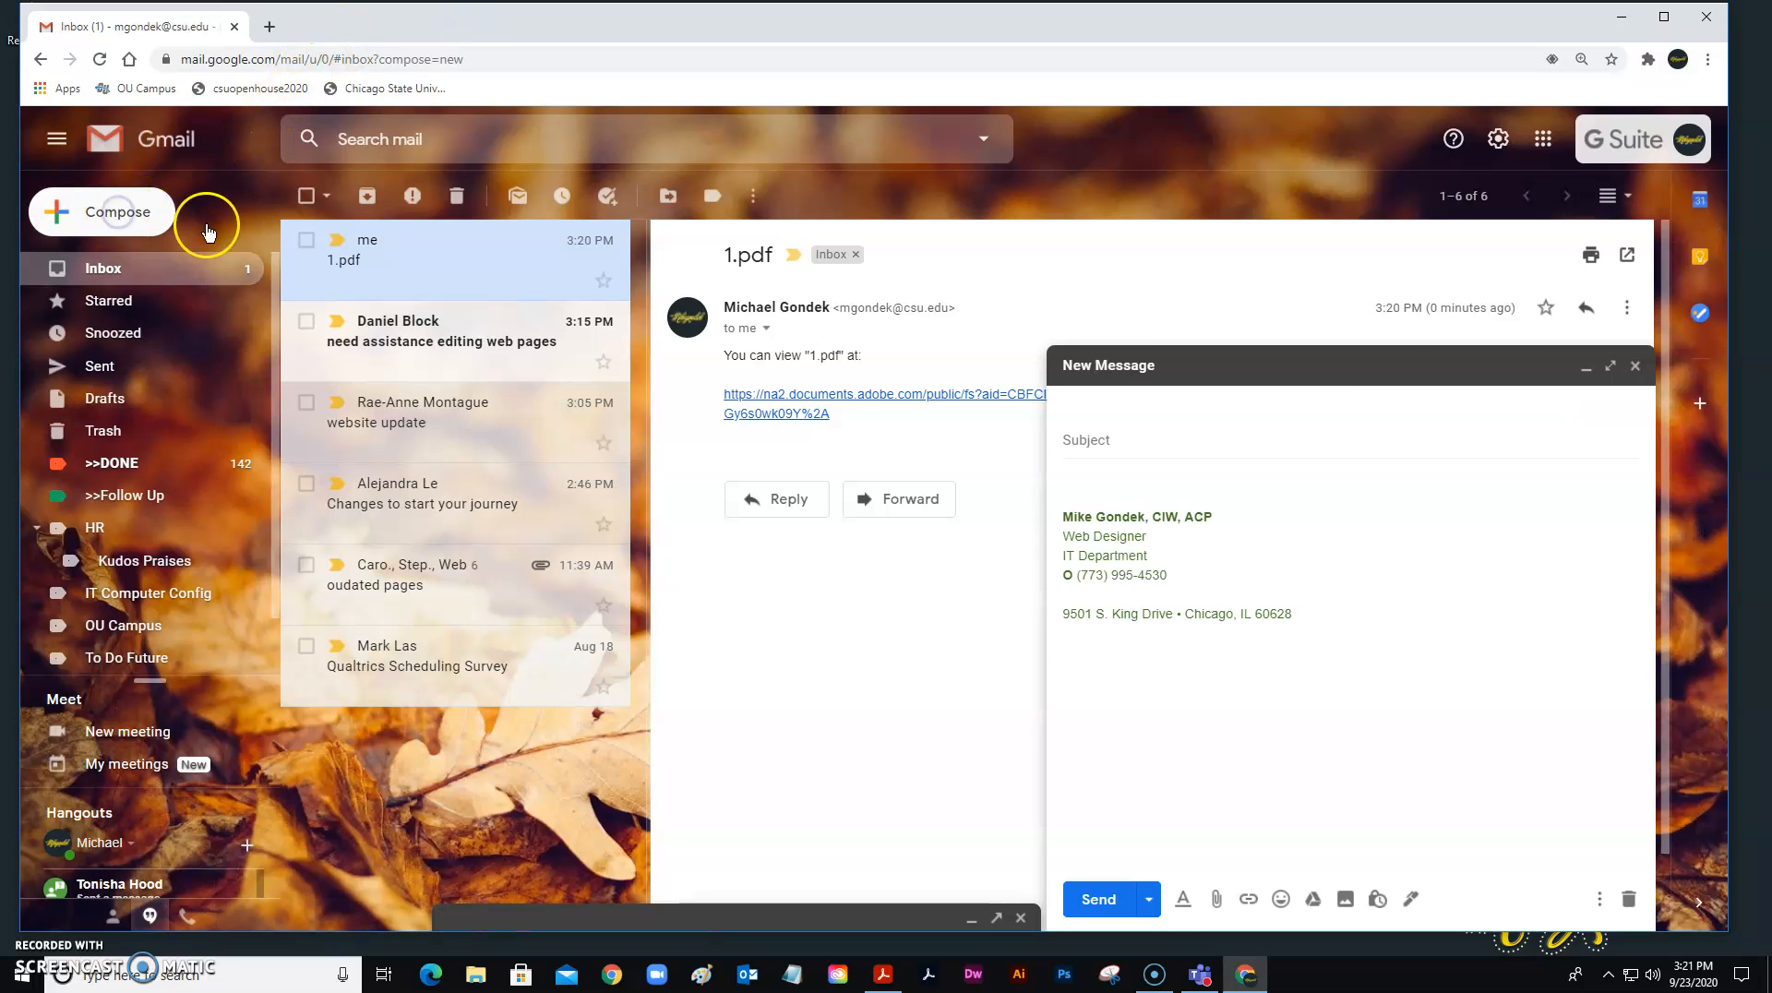
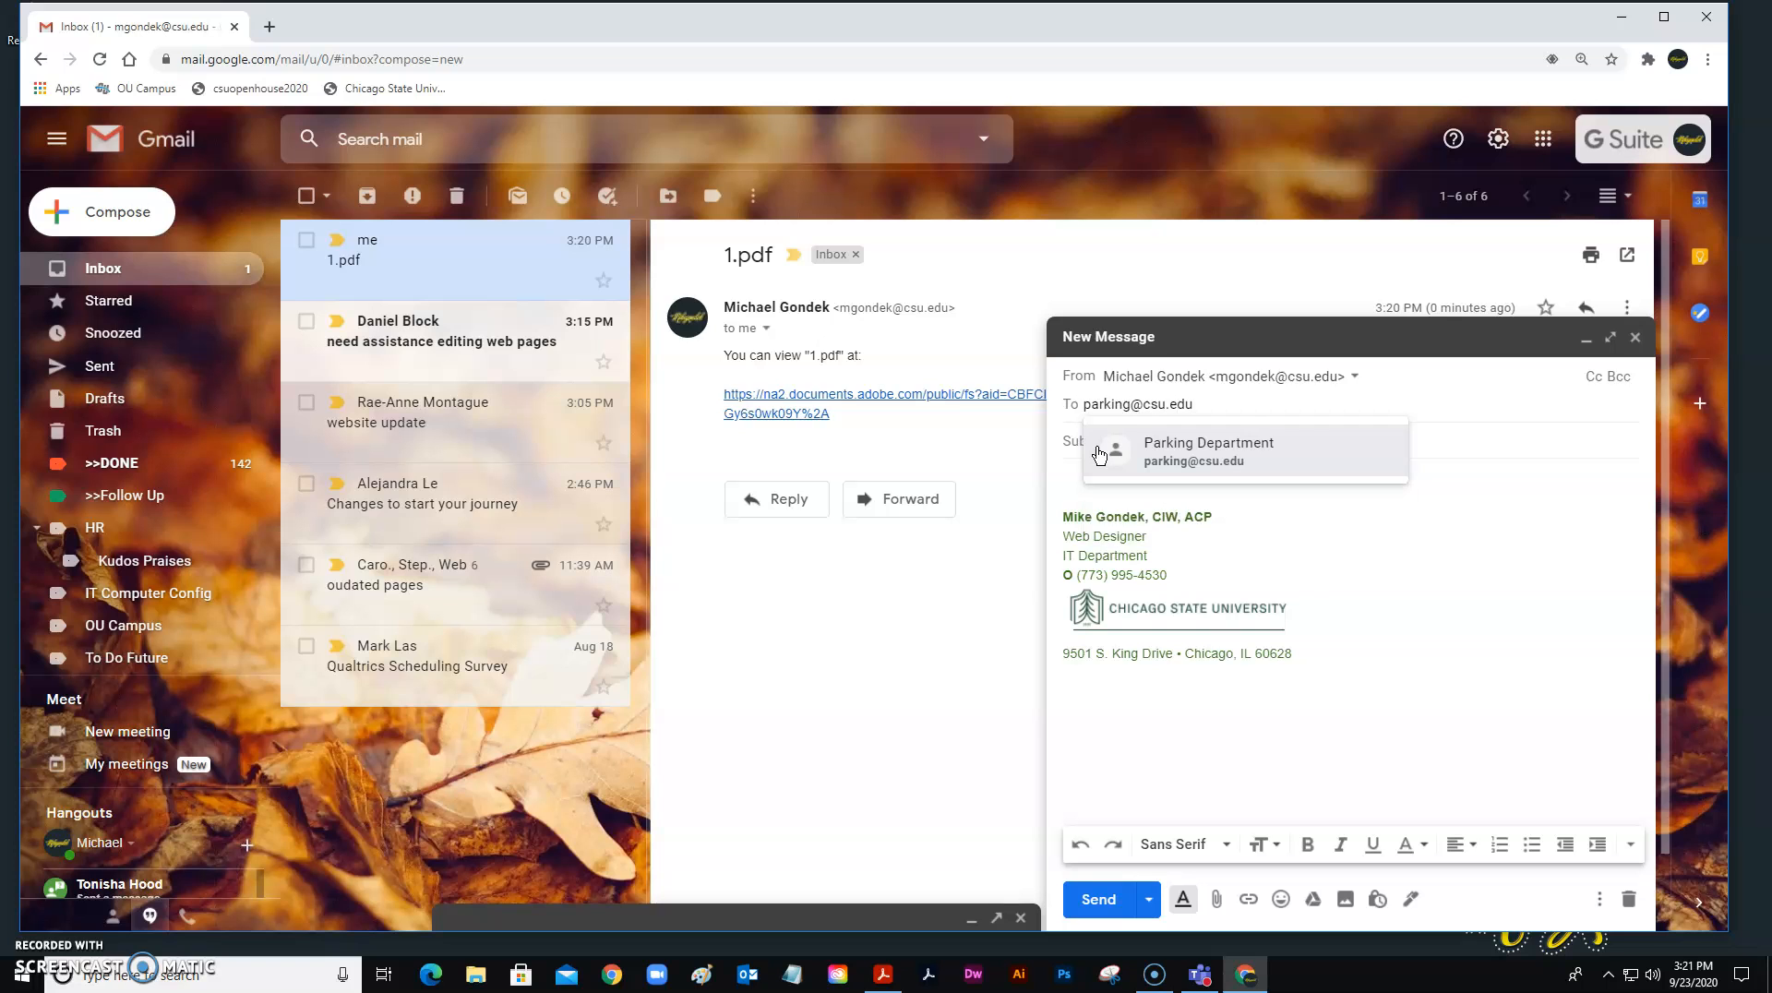
pyautogui.click(1182, 457)
pyautogui.moveTo(306, 19); pyautogui.dragTo(502, 20)
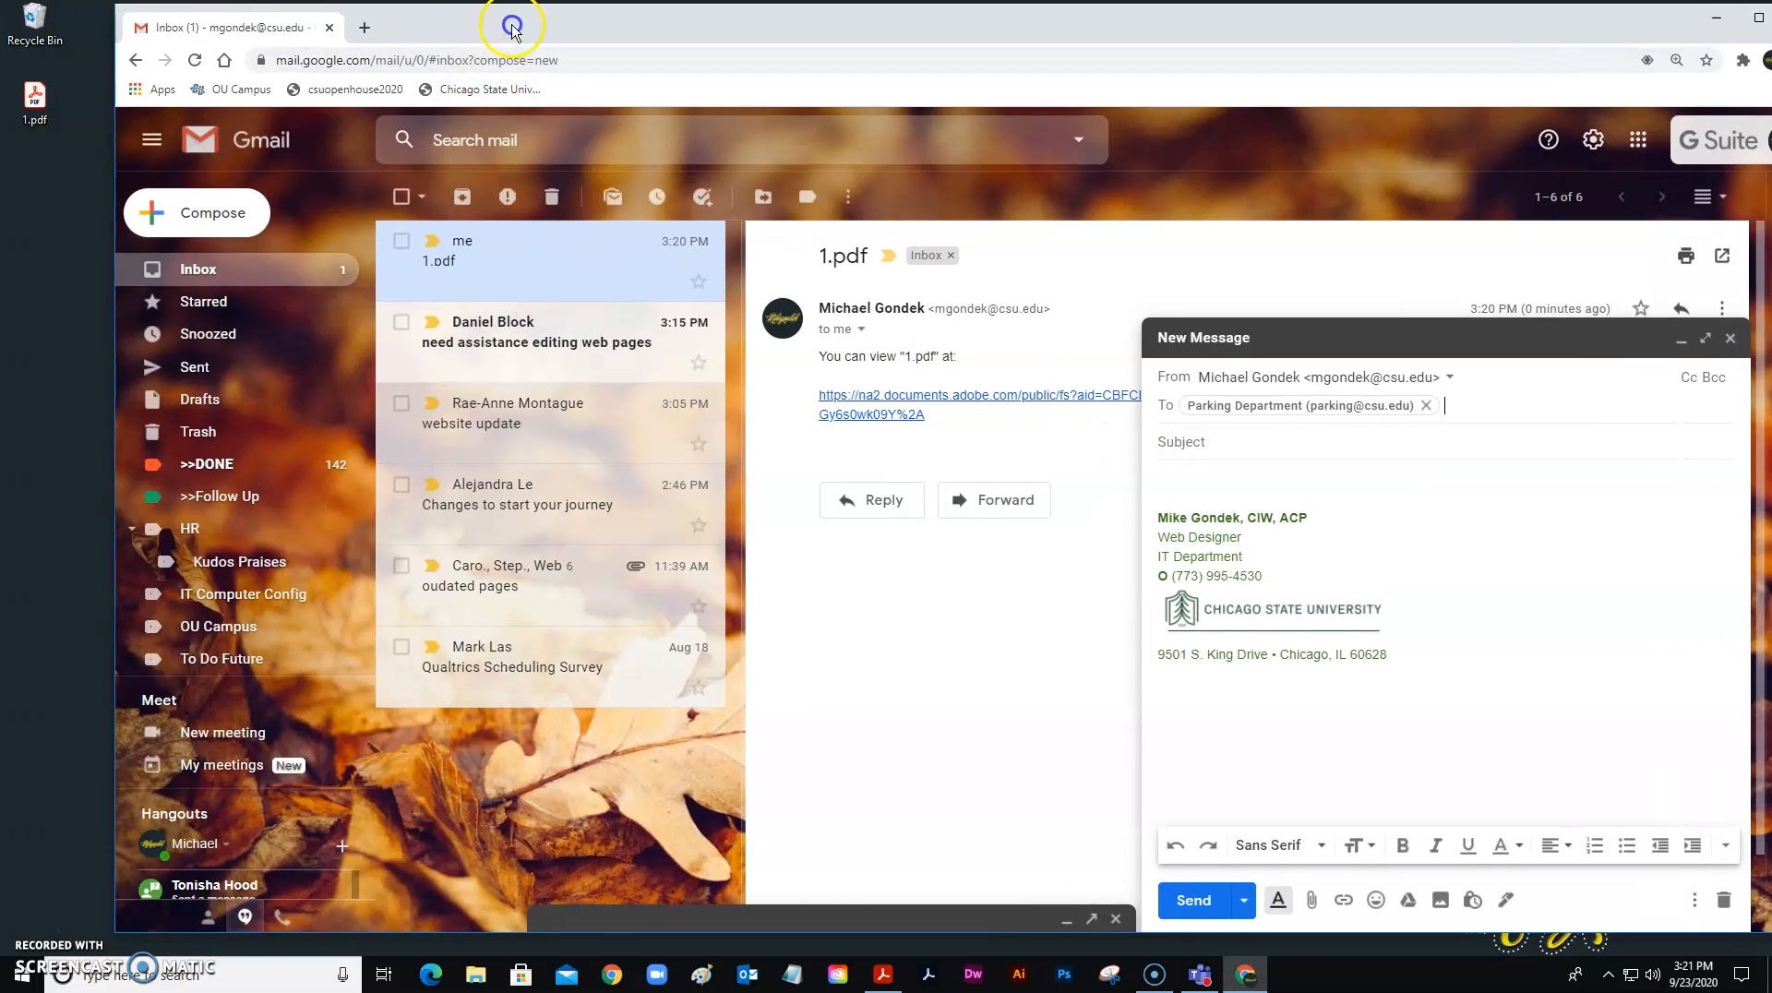
pyautogui.moveTo(36, 98); pyautogui.dragTo(1450, 890)
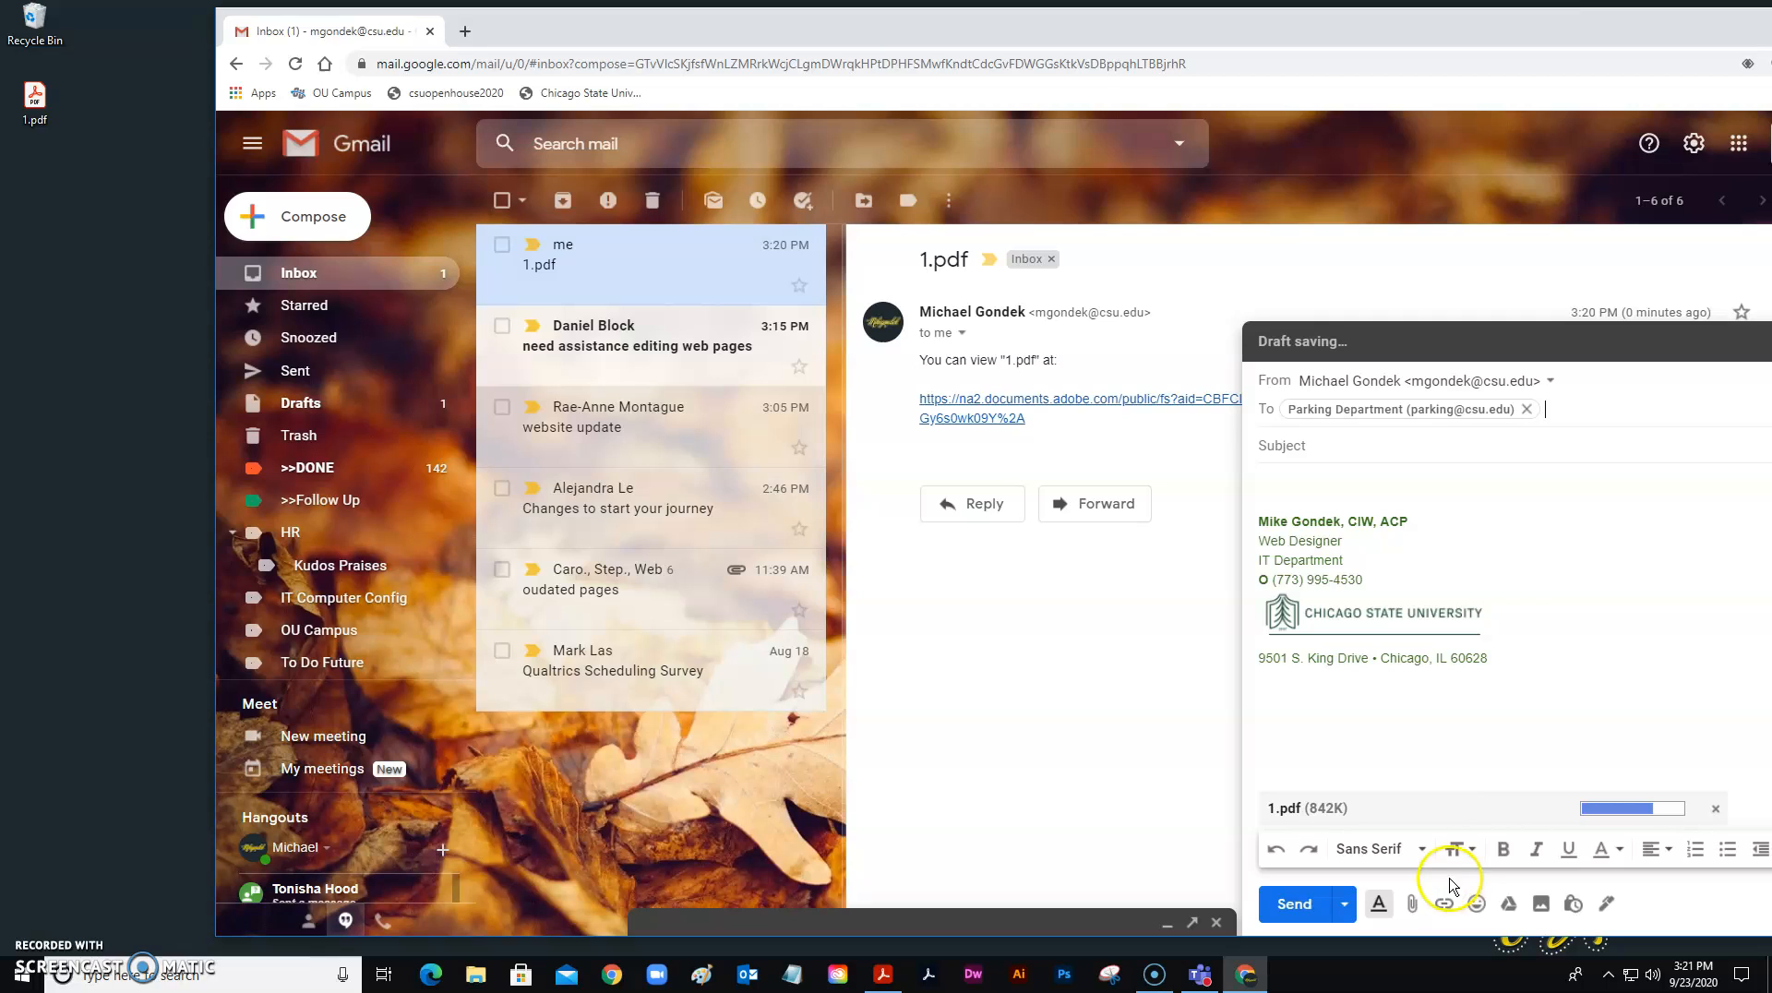
pyautogui.click(1341, 441)
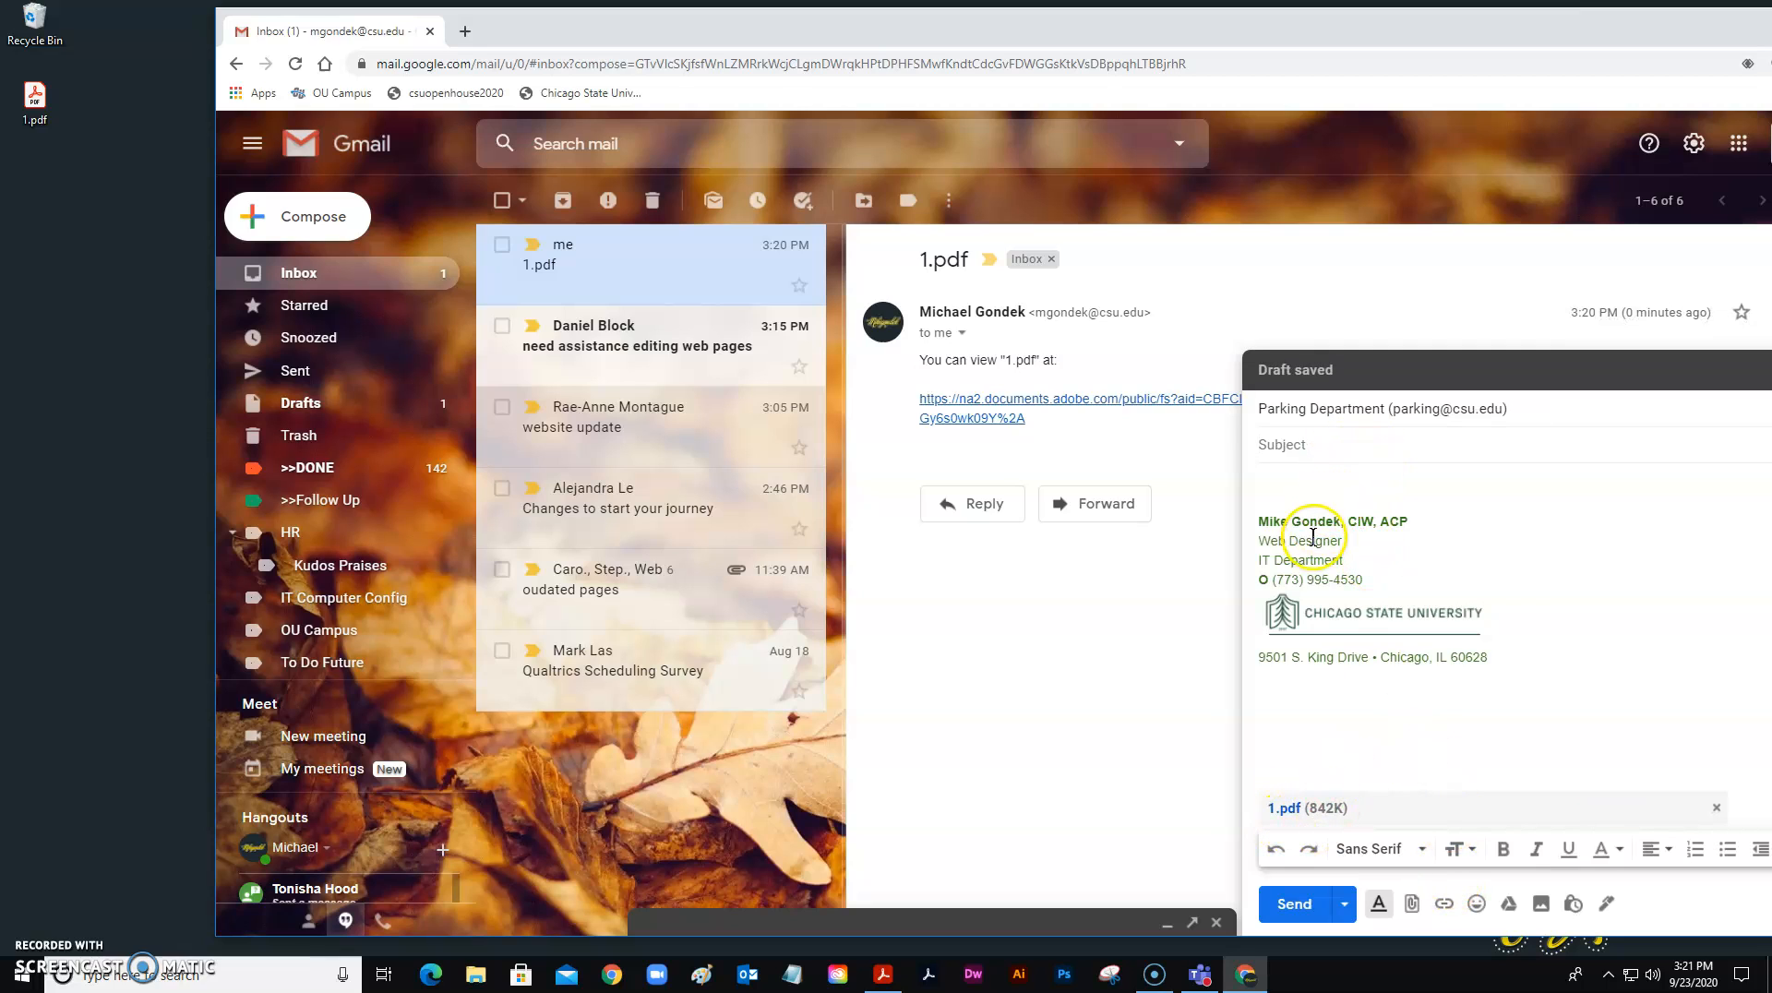
pyautogui.moveTo(35, 106); pyautogui.dragTo(39, 108)
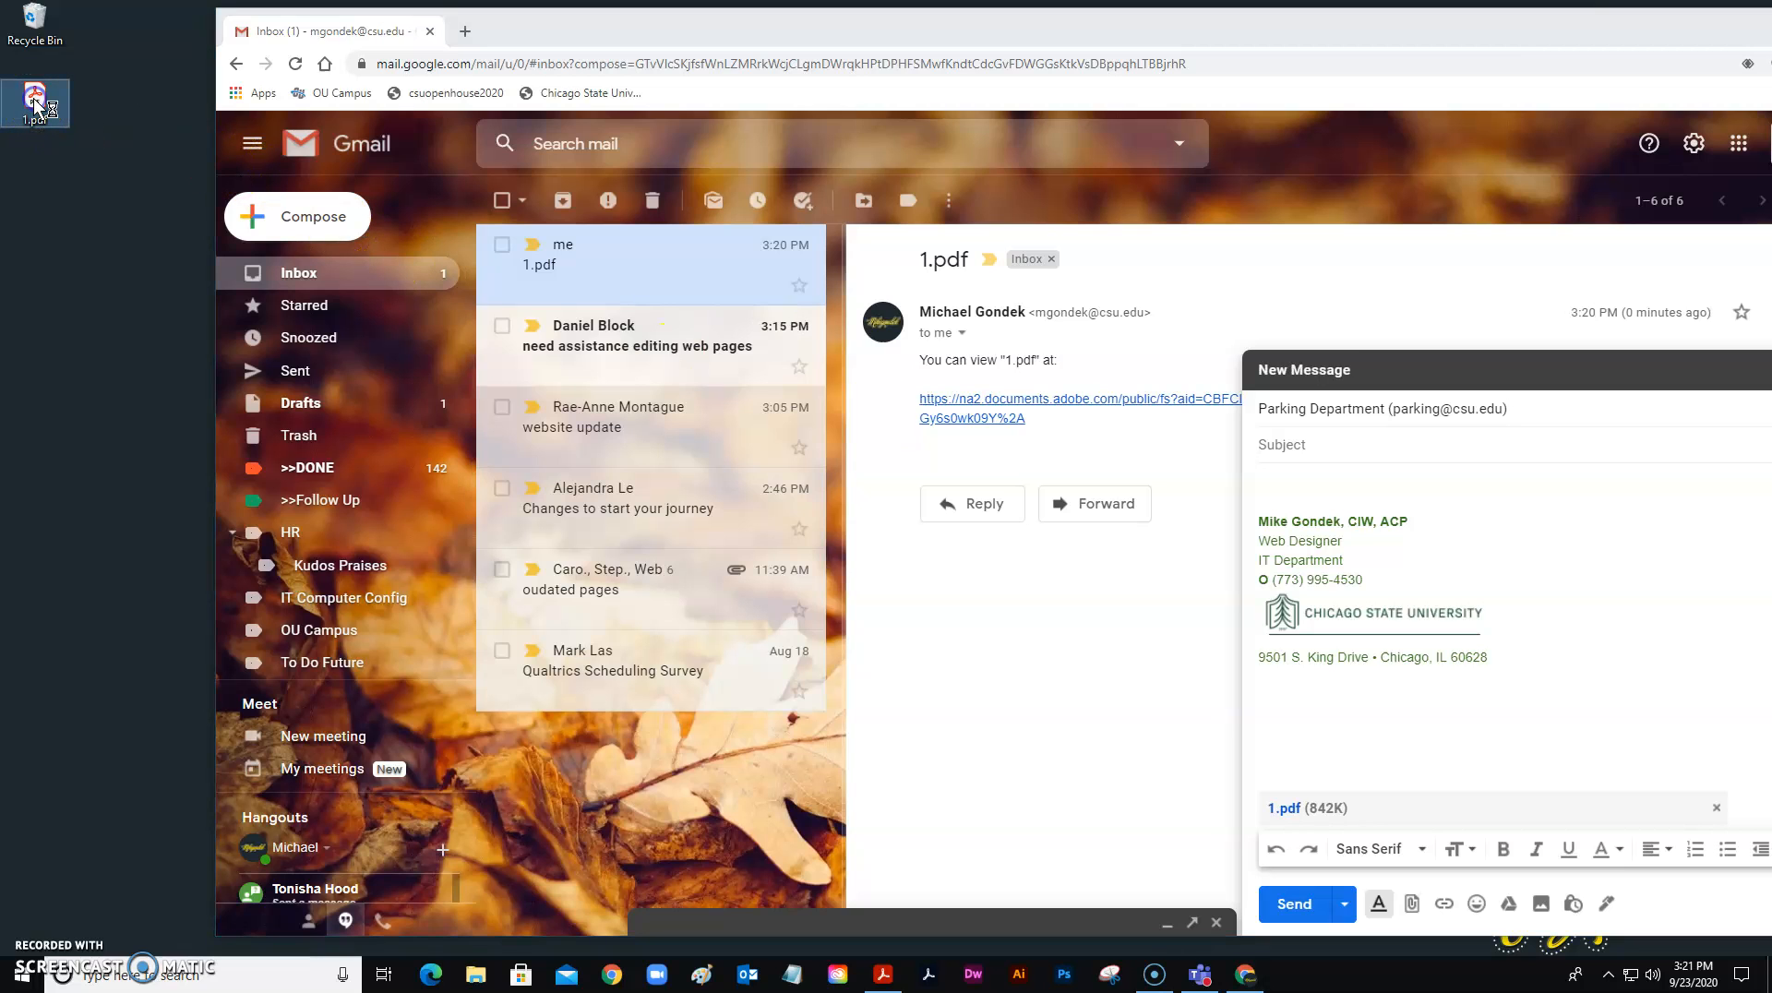
# Open 1.pdf from the Desktop and bring the Jane Doe signature fully into view.
pyautogui.doubleClick(35, 104)
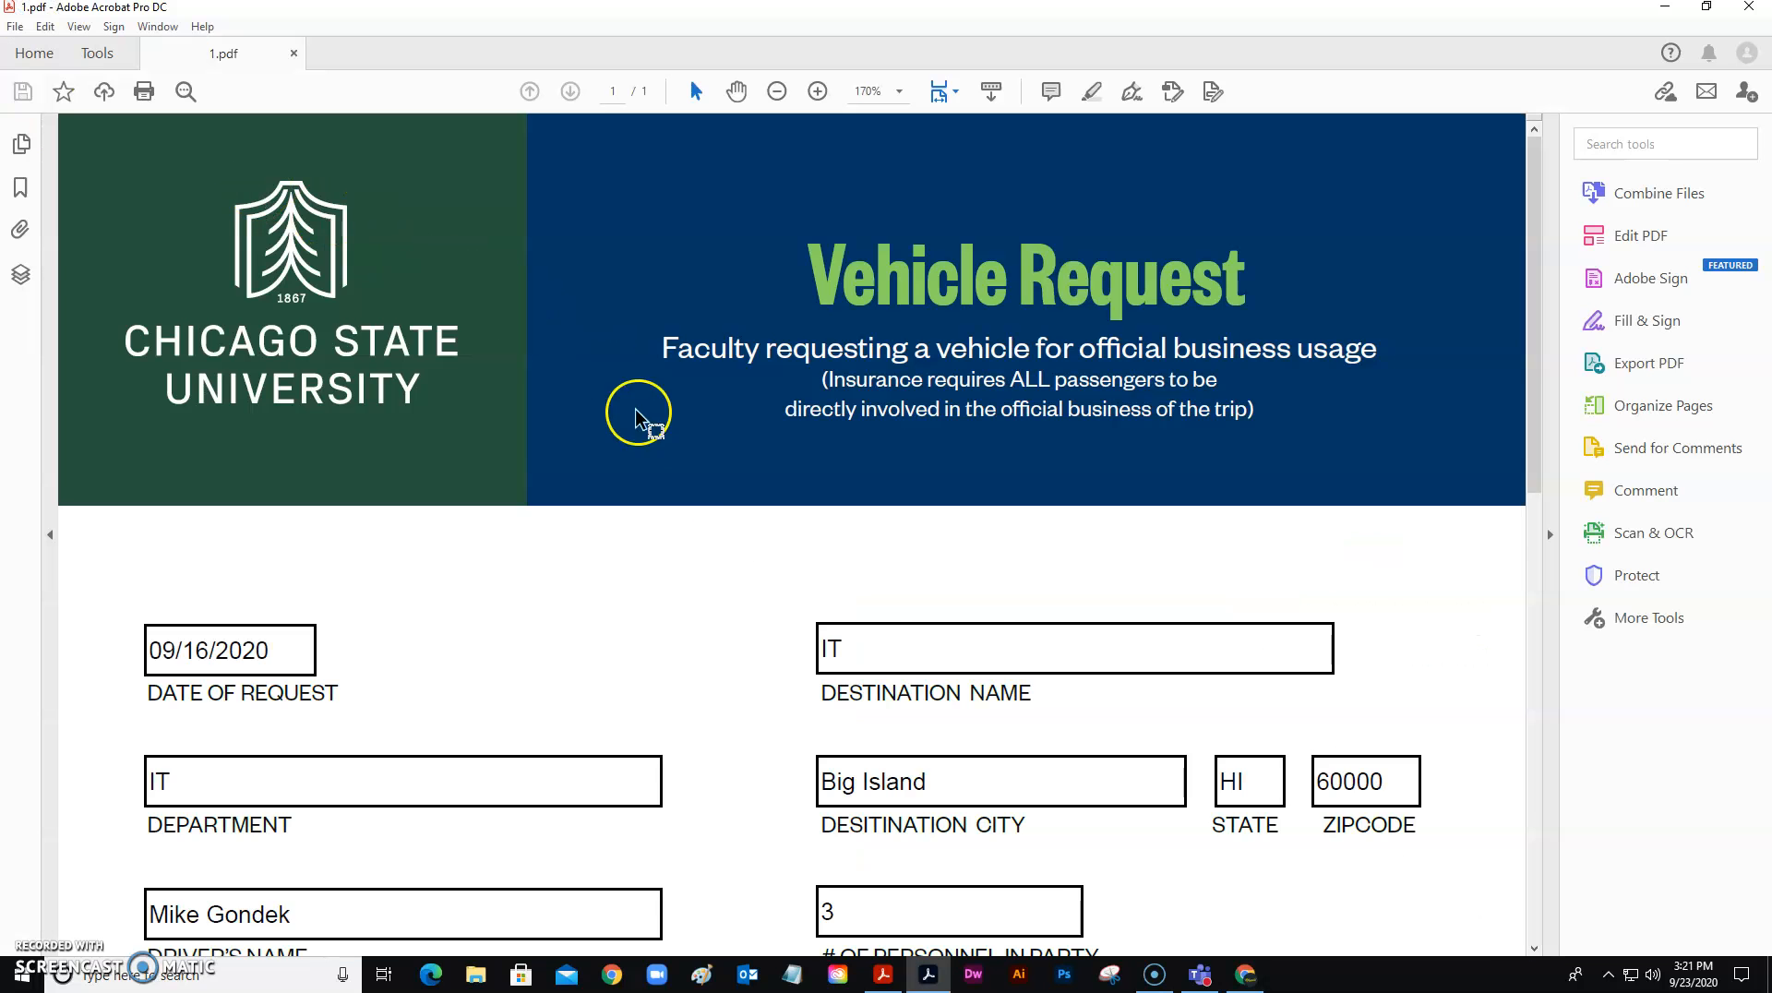
pyautogui.scroll(-2, 738, 554)
pyautogui.scroll(-8, 775, 610)
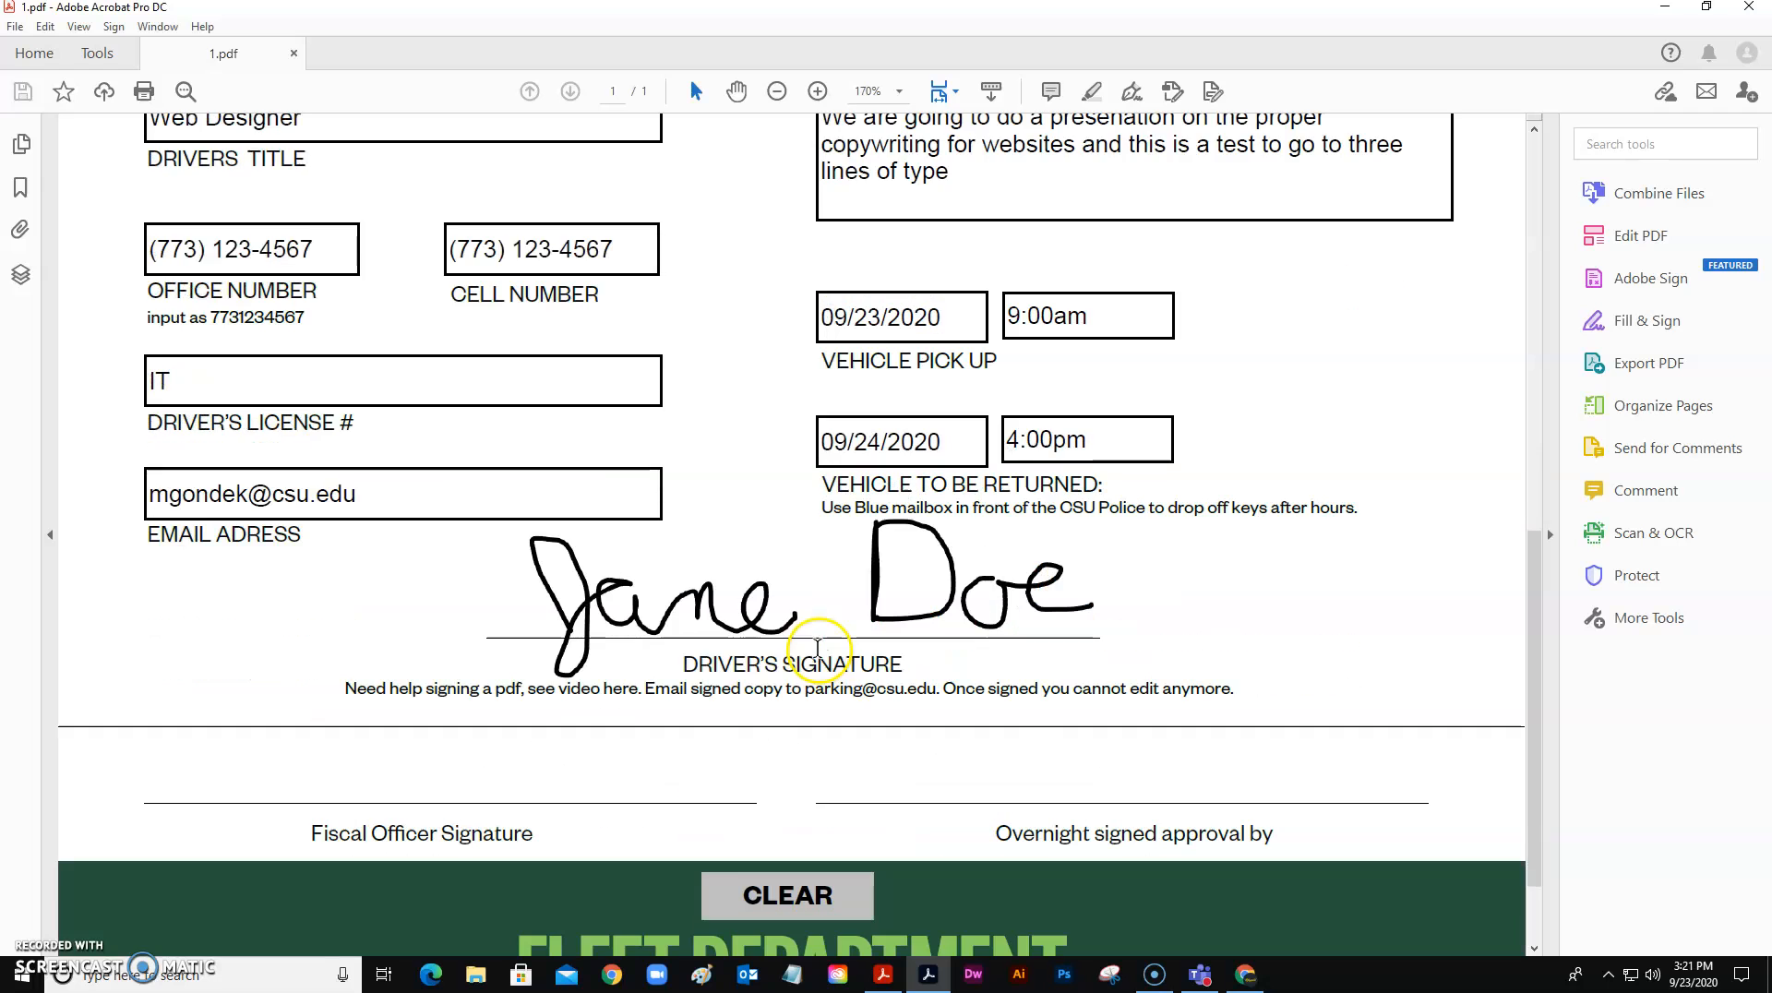
pyautogui.keyDown('ctrl'); pyautogui.scroll(2, 700, 690); pyautogui.keyUp('ctrl')
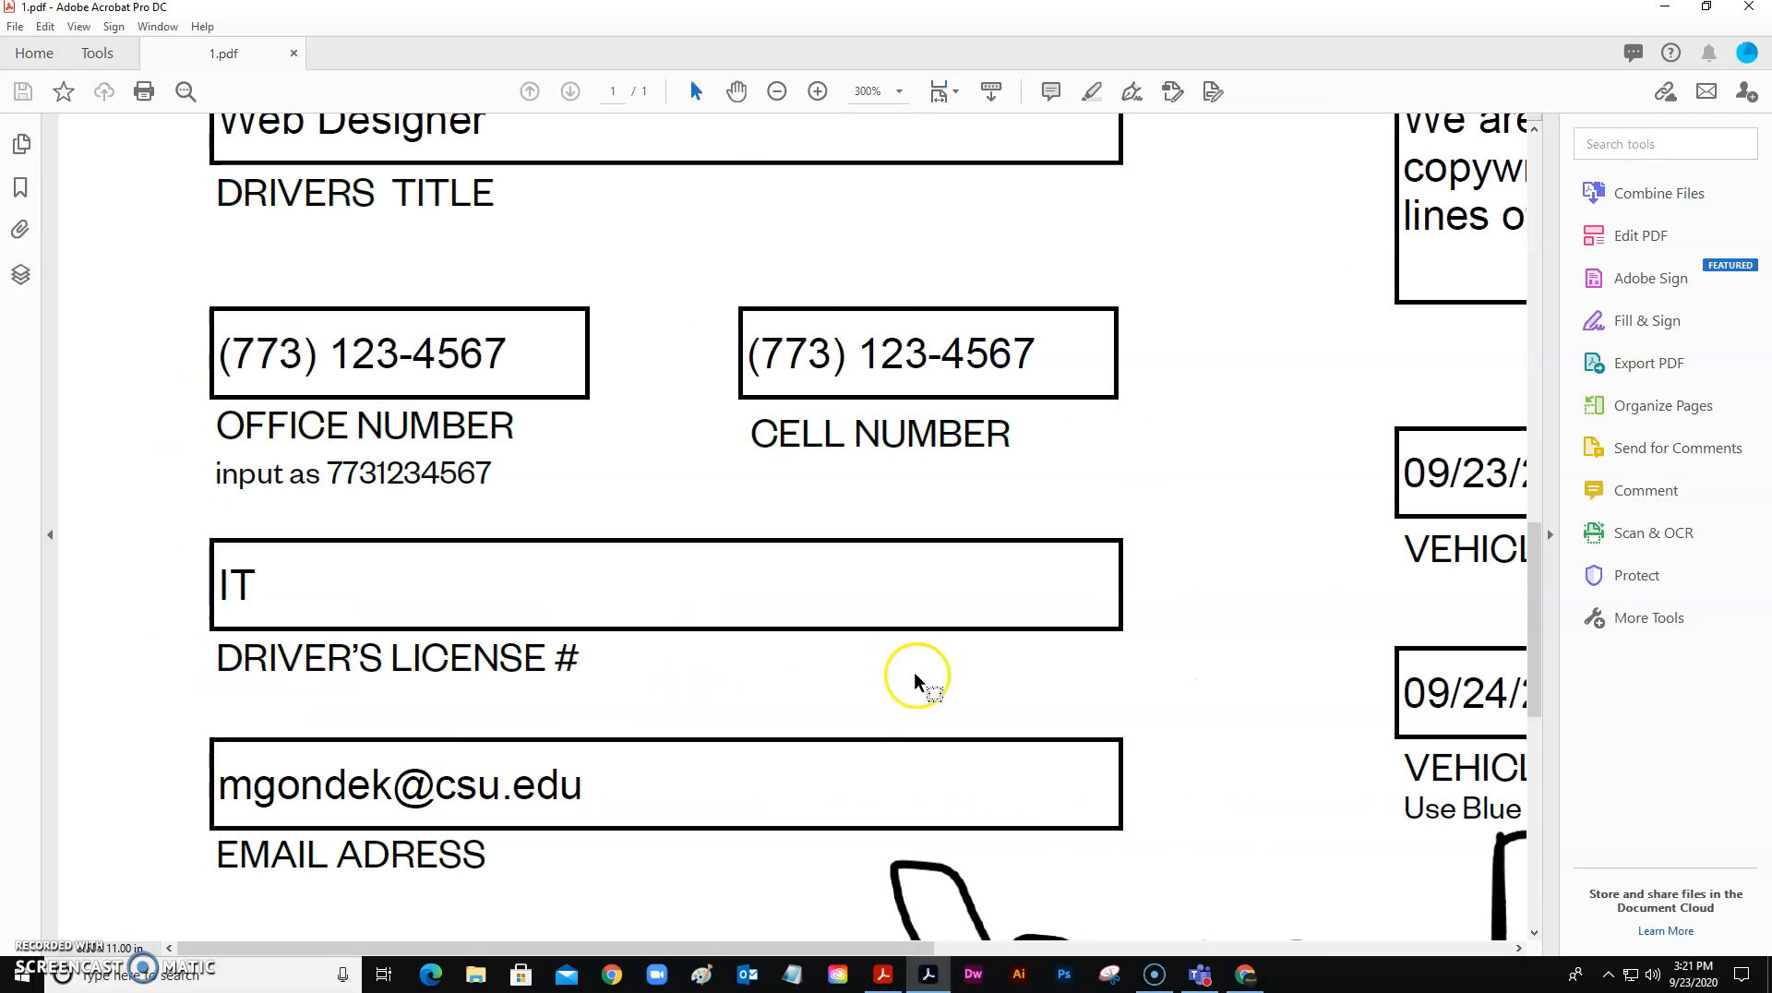
pyautogui.scroll(-4, 923, 683)
pyautogui.moveTo(1147, 724)
pyautogui.mouseDown()
pyautogui.moveTo(803, 673)
pyautogui.moveTo(456, 535)
pyautogui.moveTo(673, 586)
pyautogui.moveTo(923, 587)
pyautogui.mouseUp()
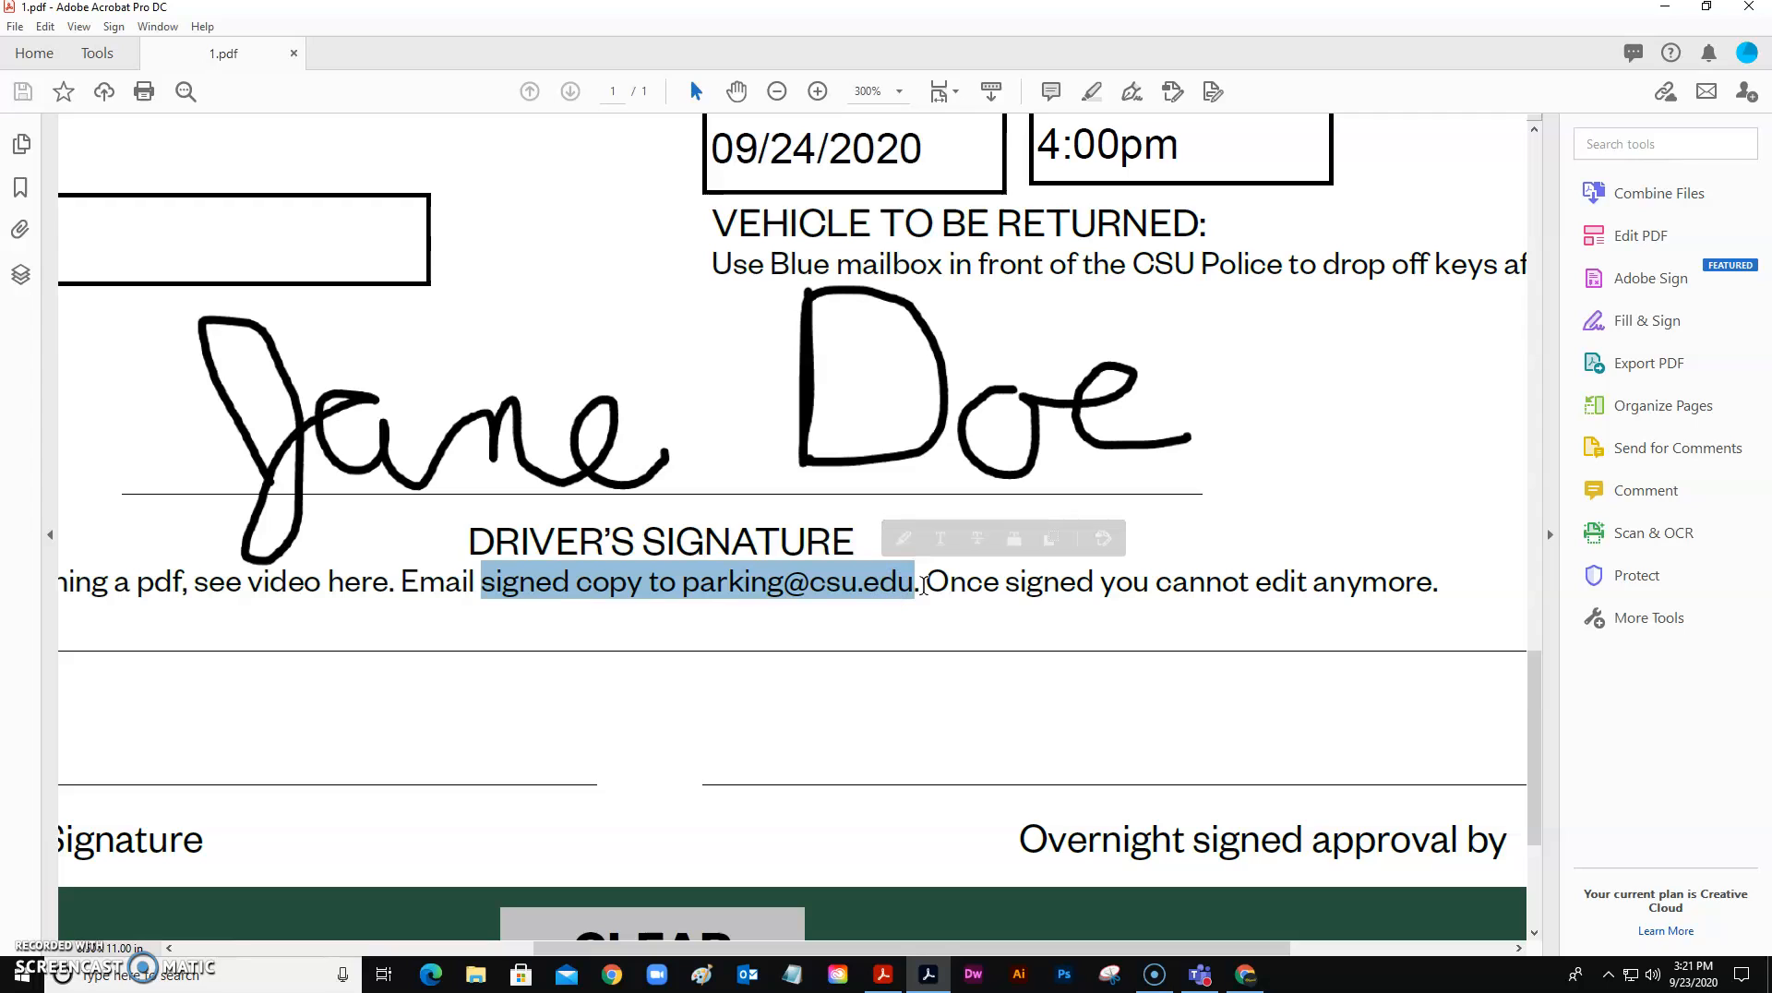